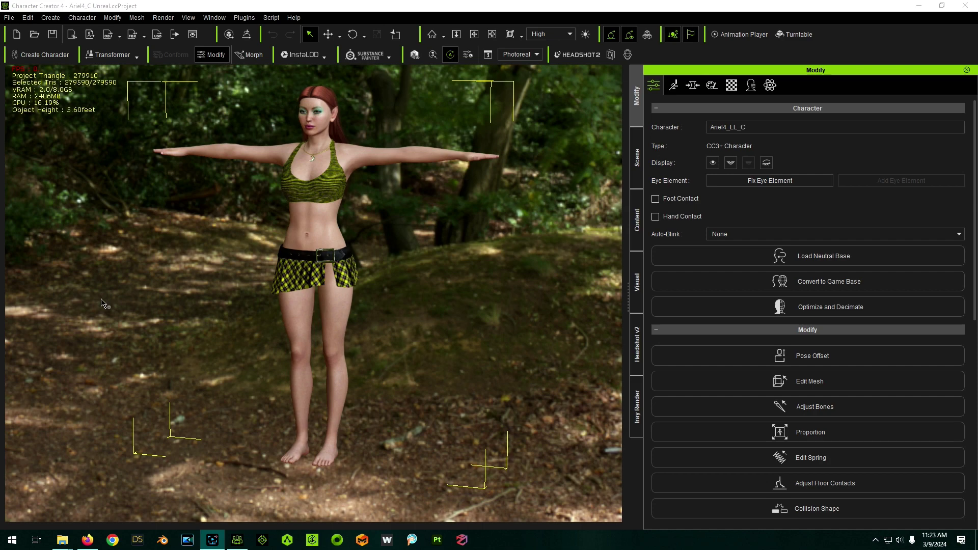
# Switch to the Ariel4_C project window and open the File > Import submenu.
pyautogui.hotkey('alt', 'Tab')
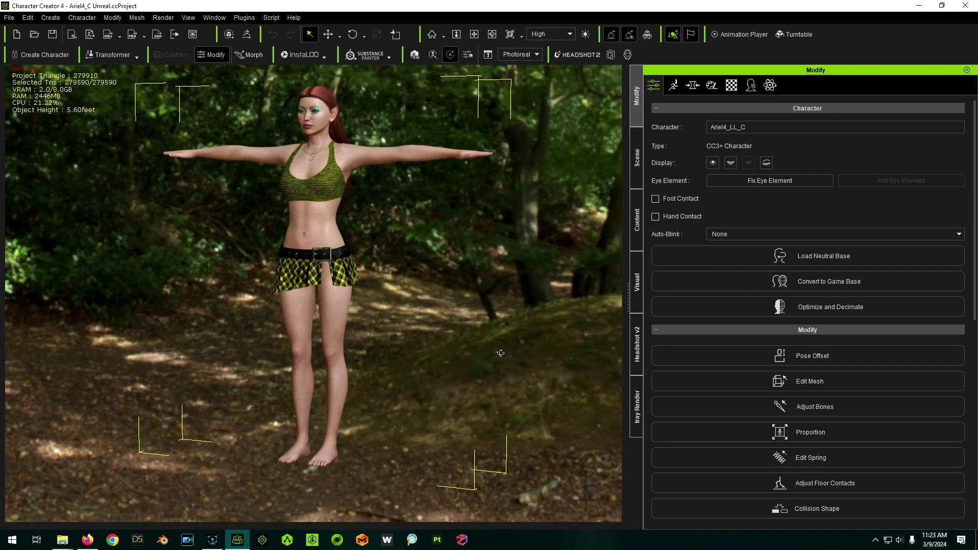
pyautogui.click(9, 18)
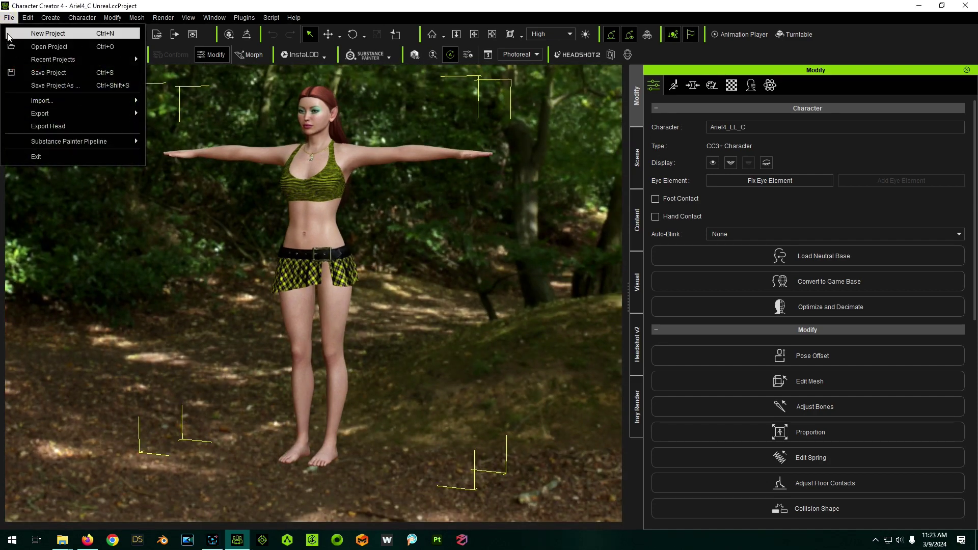
pyautogui.moveTo(76, 100)
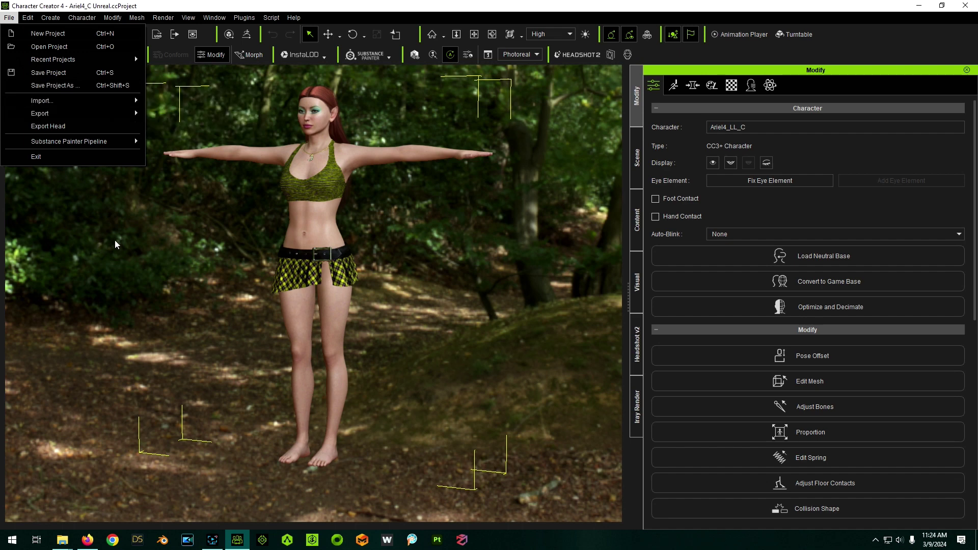
pyautogui.moveTo(31, 19)
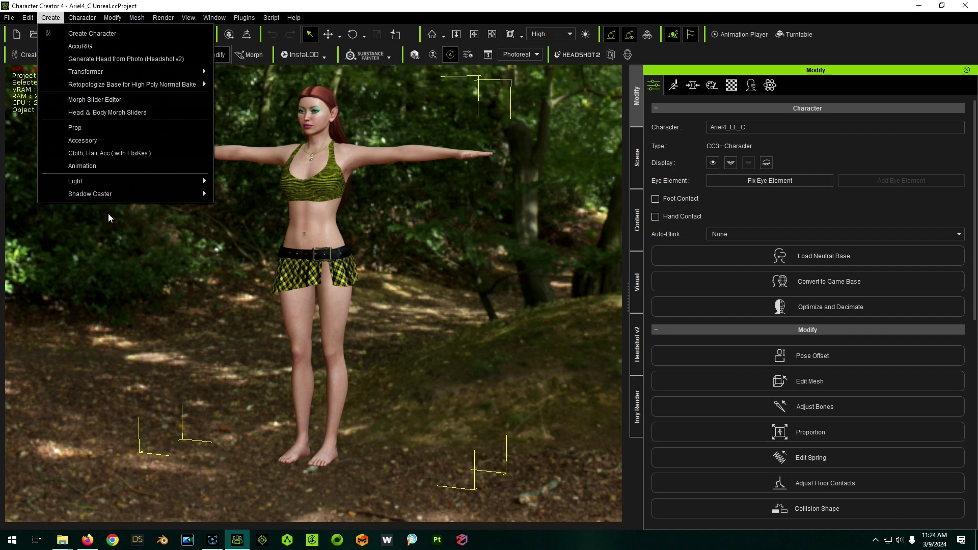
pyautogui.click(9, 18)
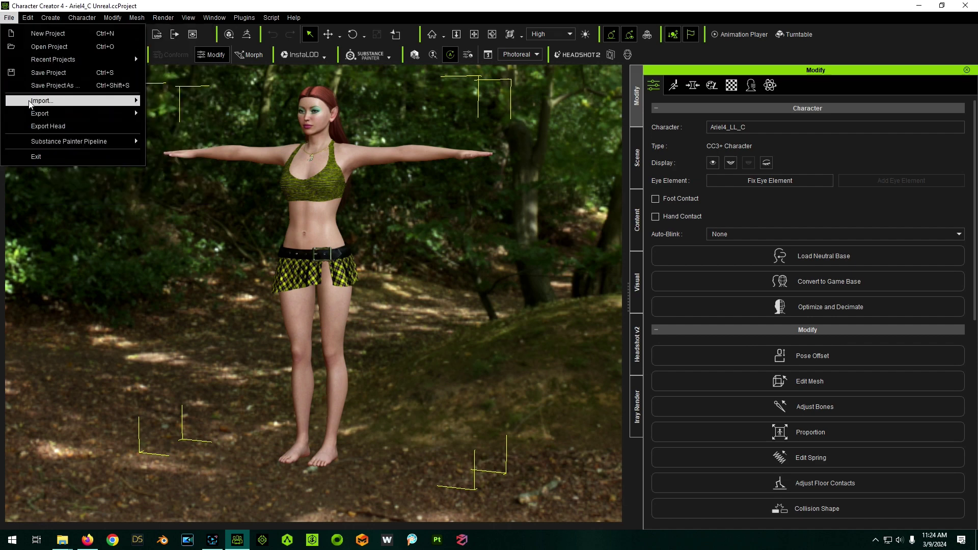
pyautogui.moveTo(28, 101)
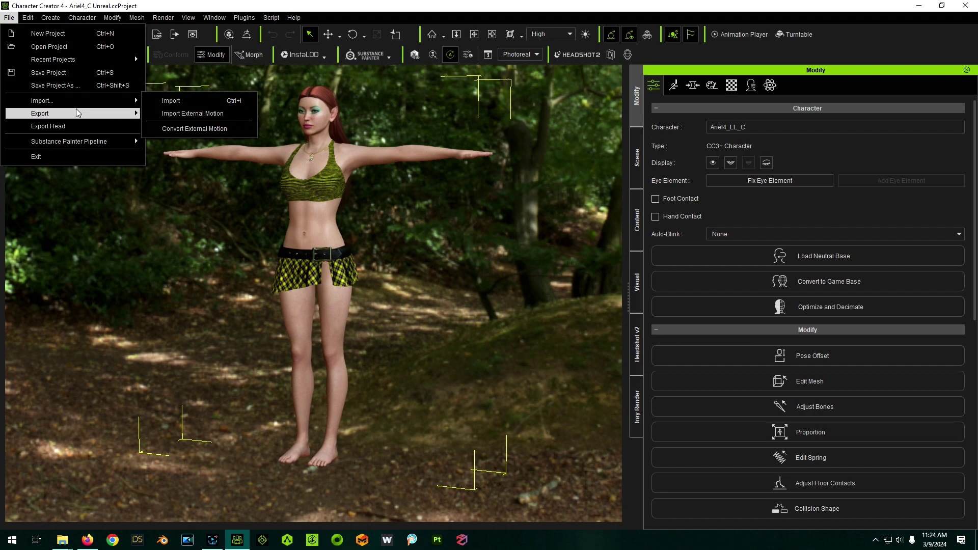
# Import ShoeLeft.obj and zoom in around the character's legs to see it.
pyautogui.click(162, 101)
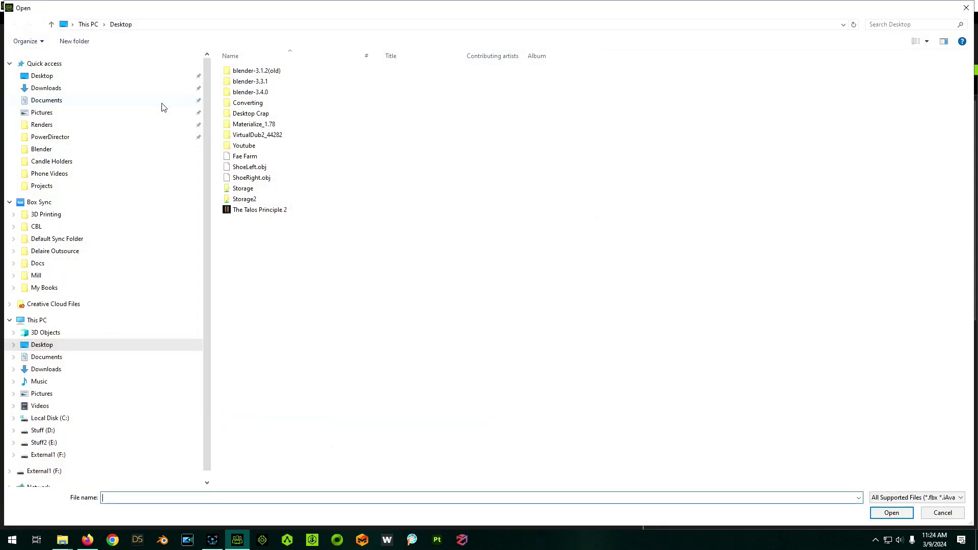
pyautogui.doubleClick(253, 168)
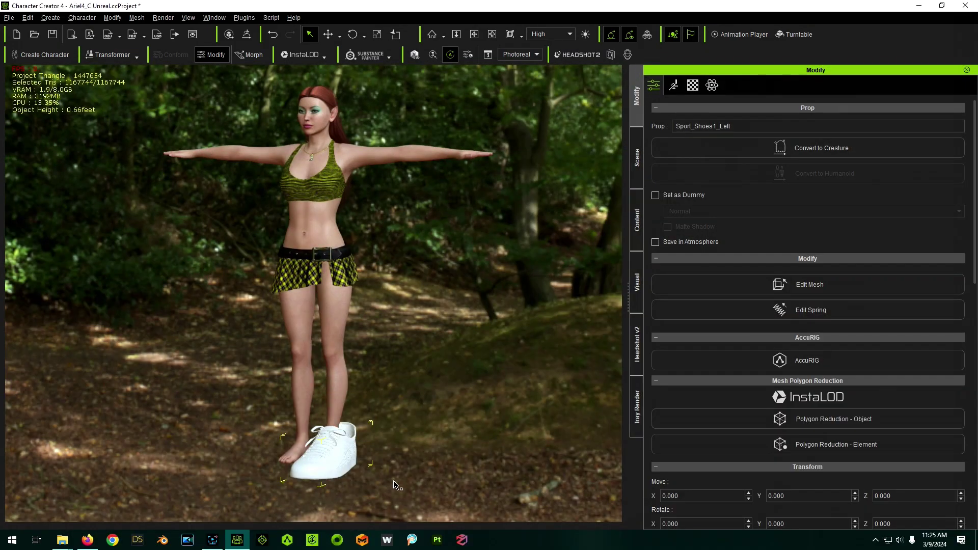
pyautogui.moveTo(470, 370); pyautogui.dragTo(449, 398, button='right')
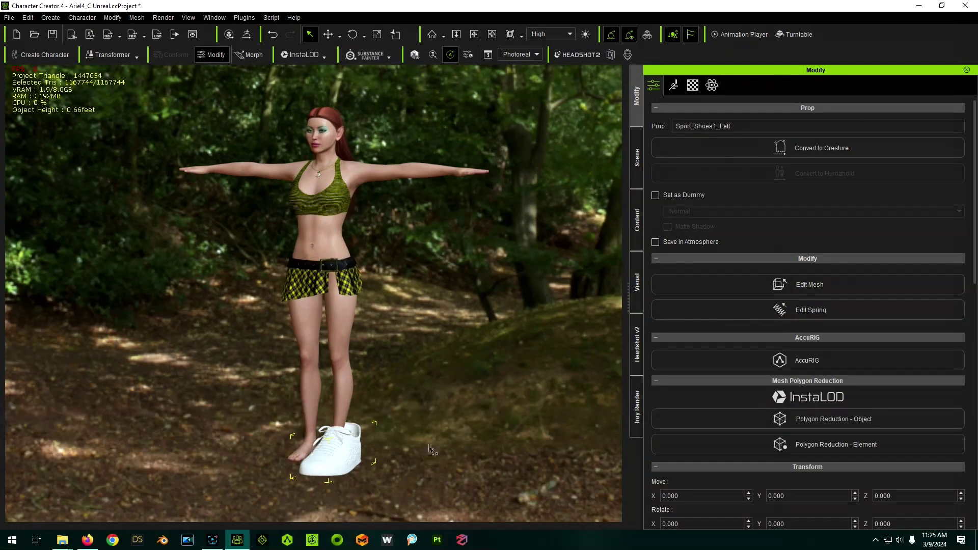
pyautogui.scroll(3, 375, 482)
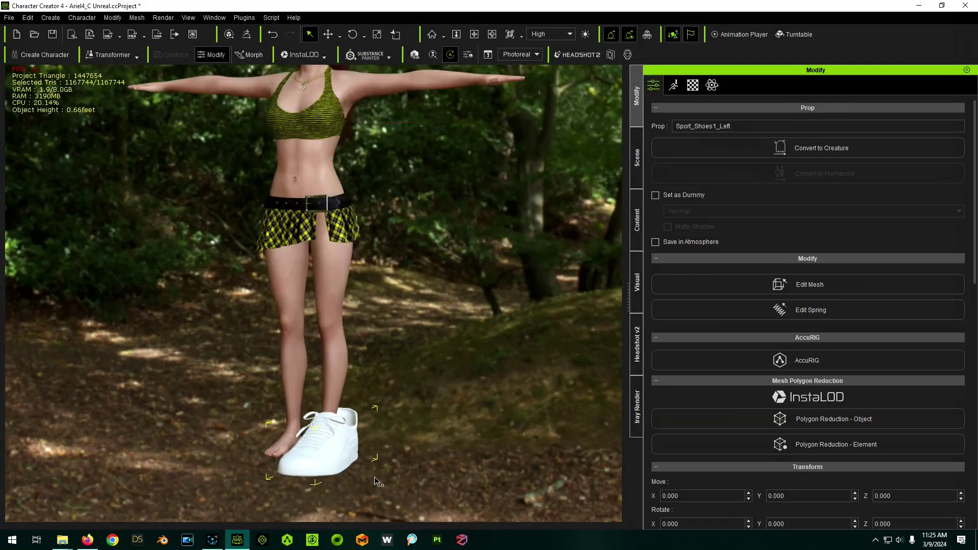
pyautogui.scroll(2, 374, 481)
pyautogui.moveTo(375, 481); pyautogui.dragTo(343, 496, button='right')
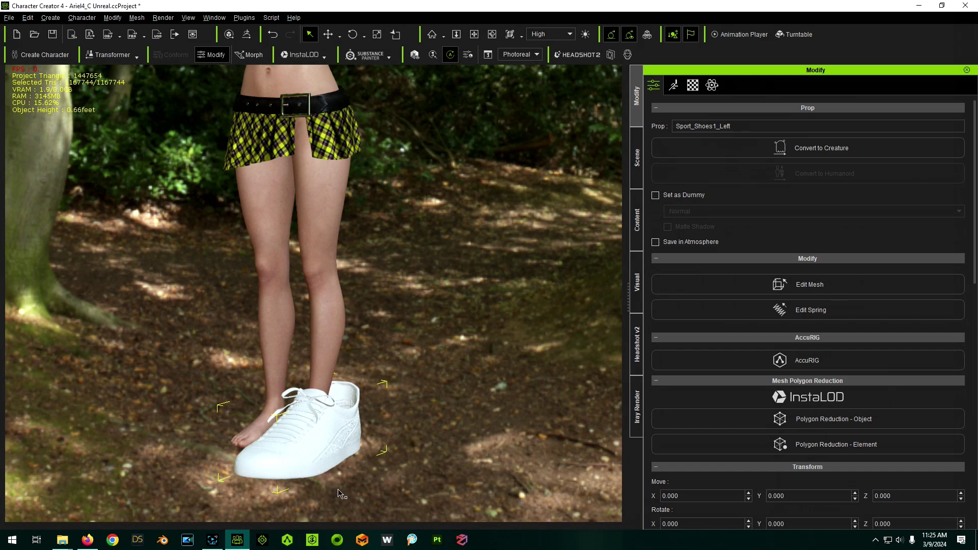
# Select the sneaker and switch its Render State to wireframe, then back to shaded.
pyautogui.moveTo(422, 472); pyautogui.dragTo(441, 396)
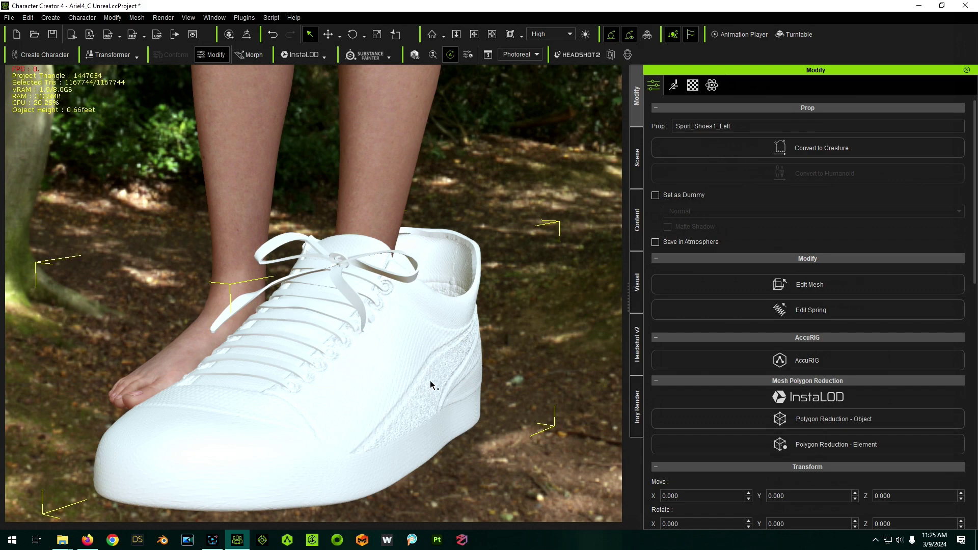
pyautogui.scroll(-1, 379, 355)
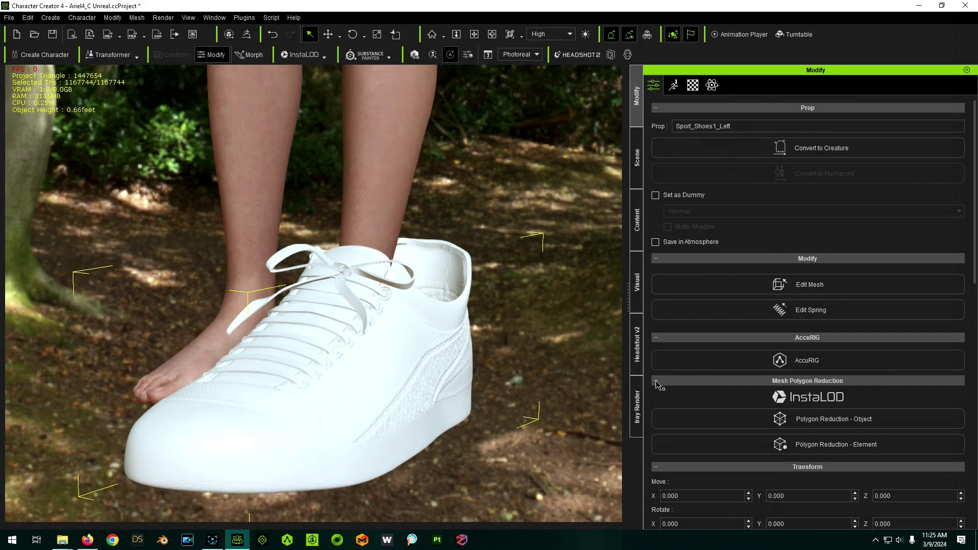
pyautogui.scroll(-6, 744, 353)
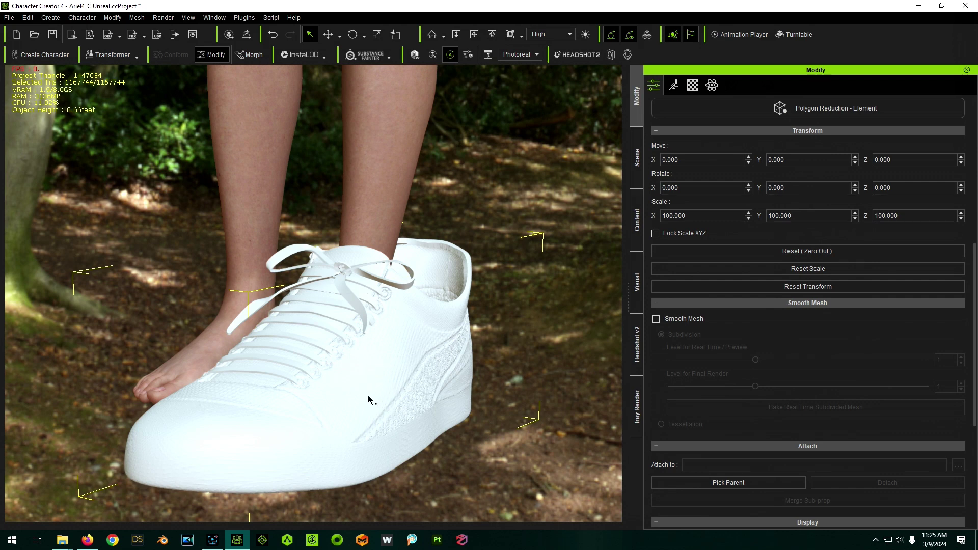
pyautogui.scroll(-8, 727, 393)
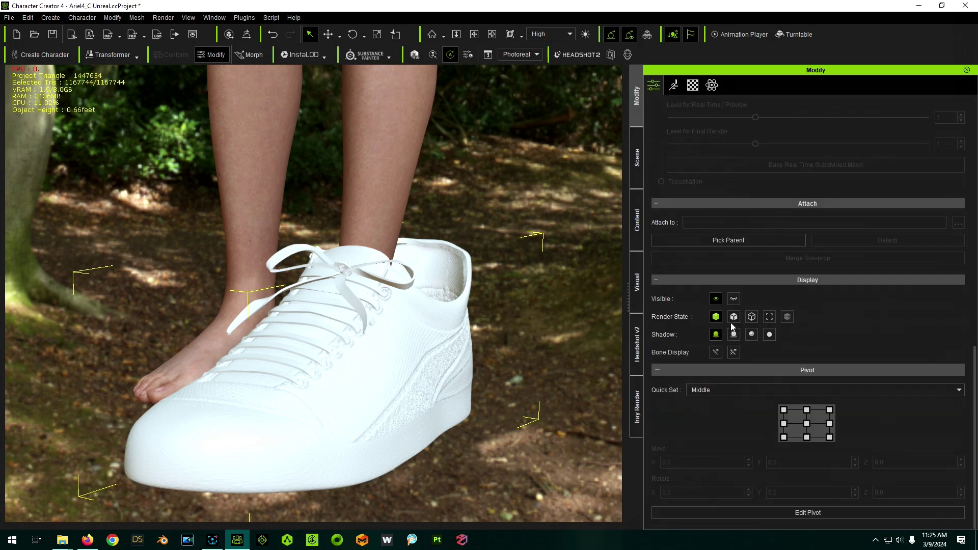
pyautogui.click(752, 317)
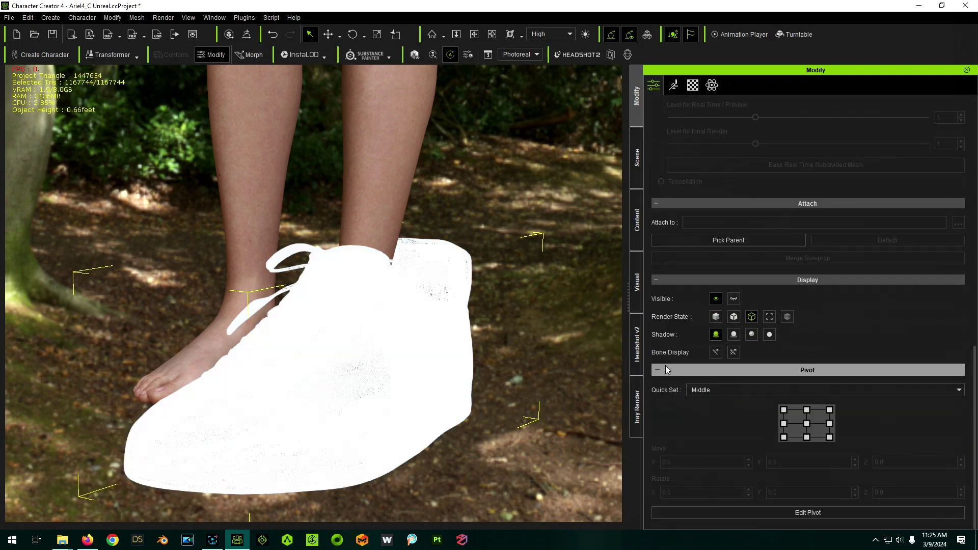
pyautogui.scroll(5, 388, 372)
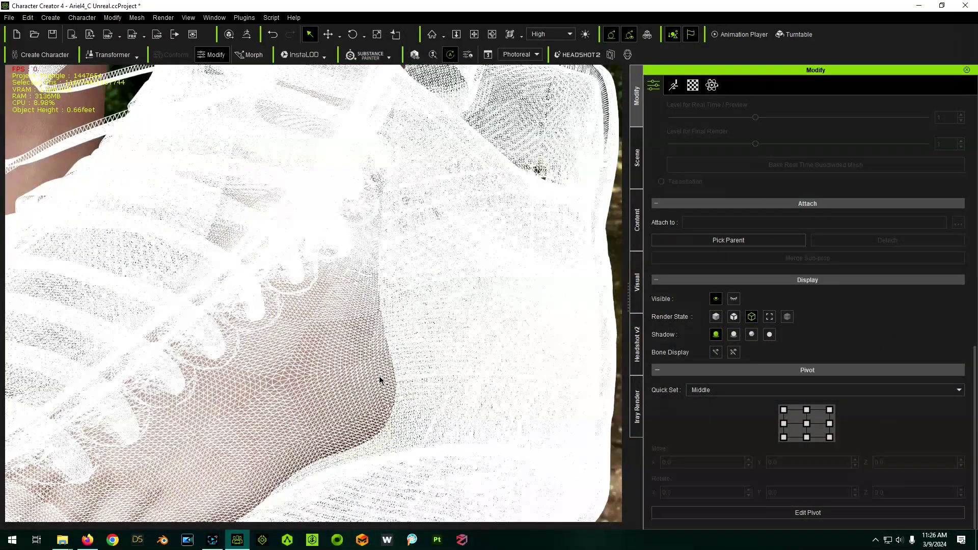
pyautogui.scroll(-4, 391, 342)
pyautogui.scroll(-3, 391, 343)
pyautogui.click(715, 316)
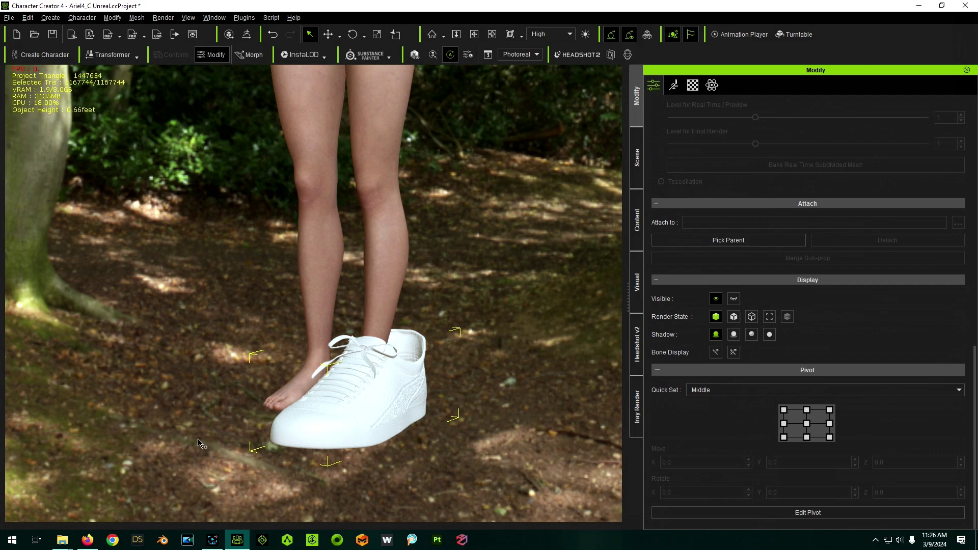
# Select the sneaker and scale it down to about two-thirds size.
pyautogui.moveTo(194, 424); pyautogui.dragTo(361, 431, button='right')
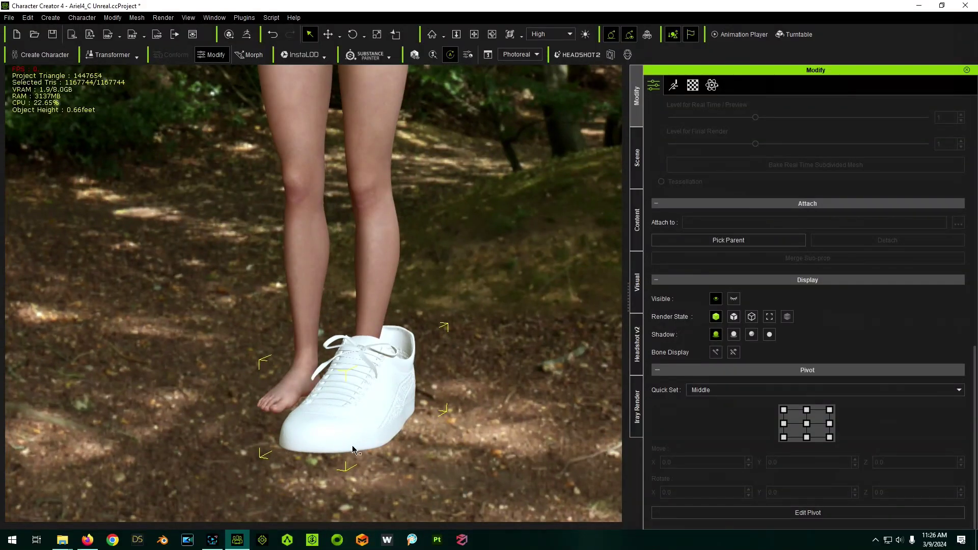
pyautogui.click(383, 419)
pyautogui.click(380, 383)
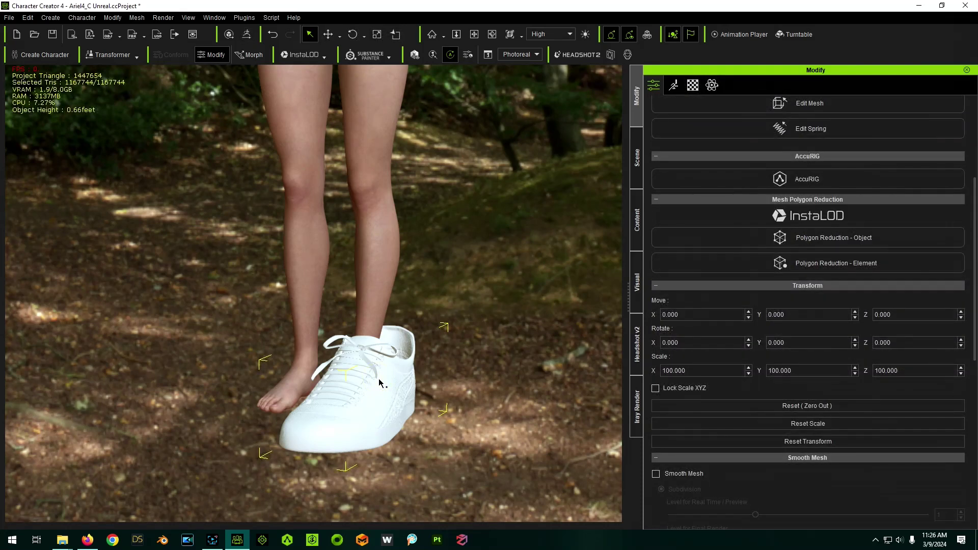
pyautogui.press('r')
pyautogui.moveTo(331, 414); pyautogui.dragTo(347, 458)
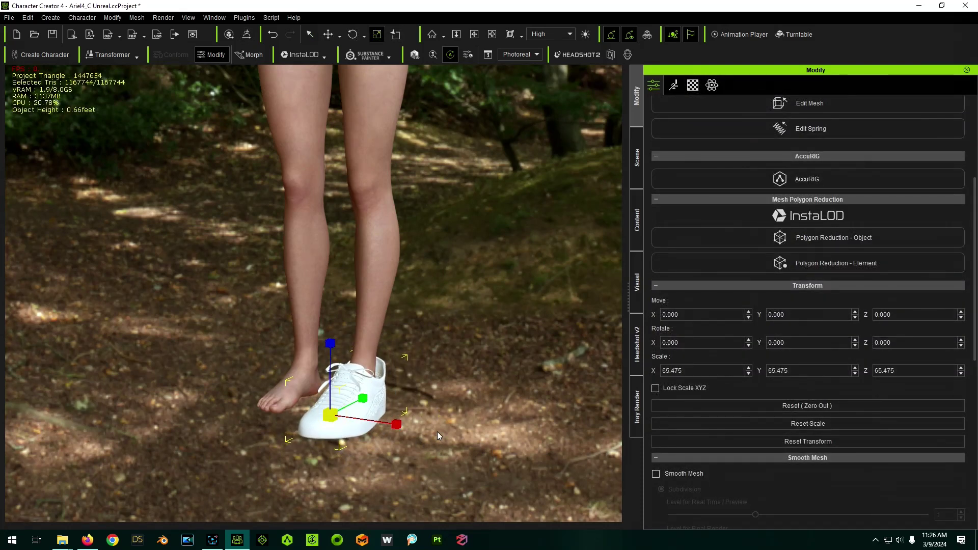
# Set the sneaker's pivot Quick Set to Middle.
pyautogui.moveTo(386, 445); pyautogui.dragTo(504, 460, button='right')
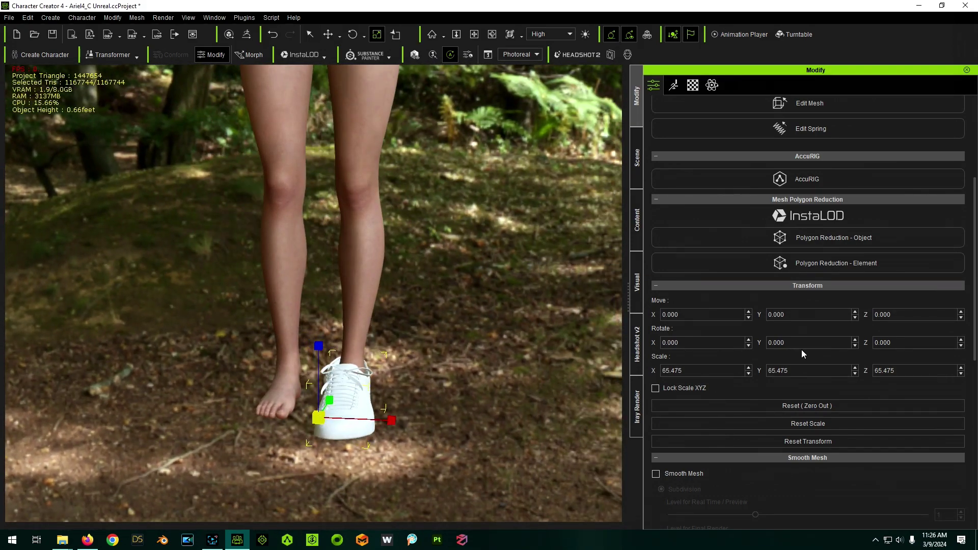
pyautogui.scroll(-10, 802, 350)
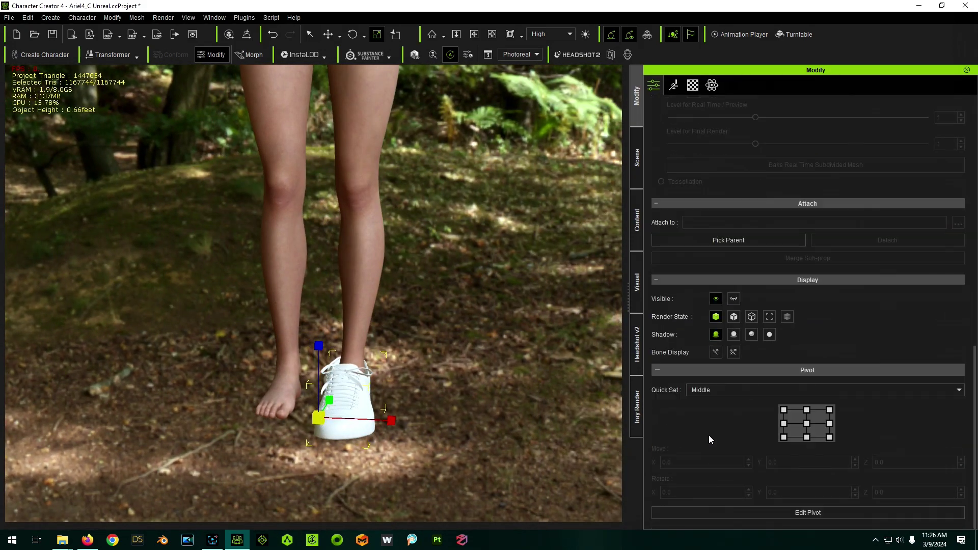
pyautogui.click(807, 423)
# Move the sneaker slightly along X and Y toward the left foot.
pyautogui.moveTo(476, 454); pyautogui.dragTo(484, 457, button='right')
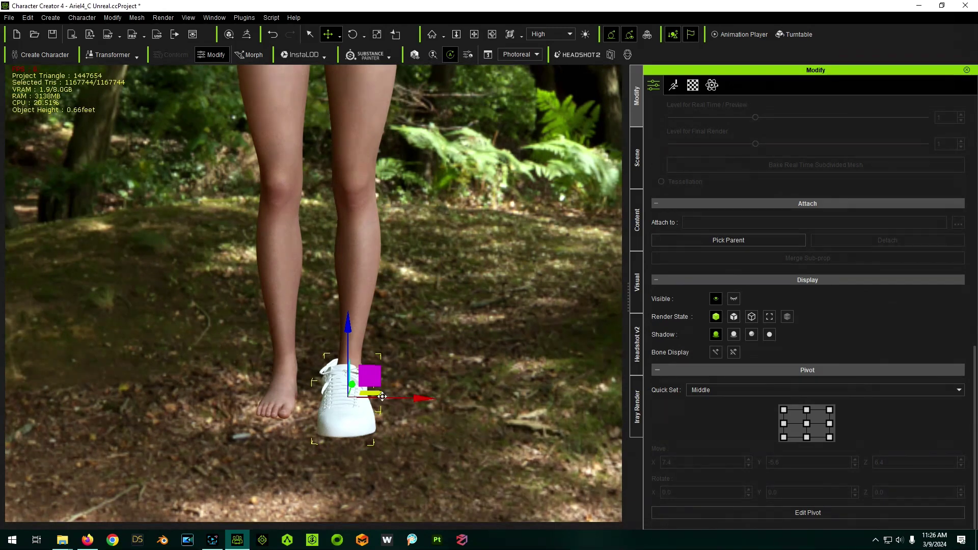
pyautogui.moveTo(419, 398); pyautogui.dragTo(428, 401)
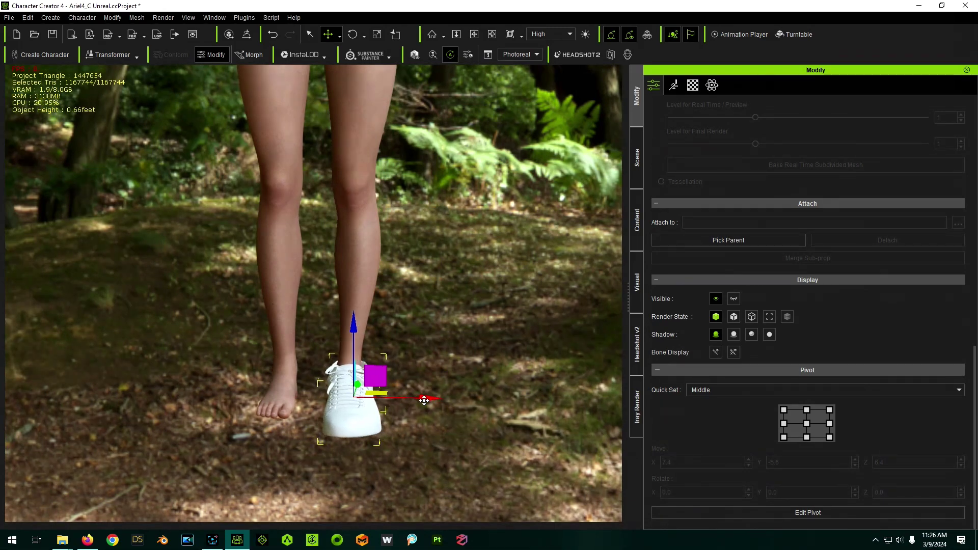
pyautogui.moveTo(469, 437); pyautogui.dragTo(106, 452, button='right')
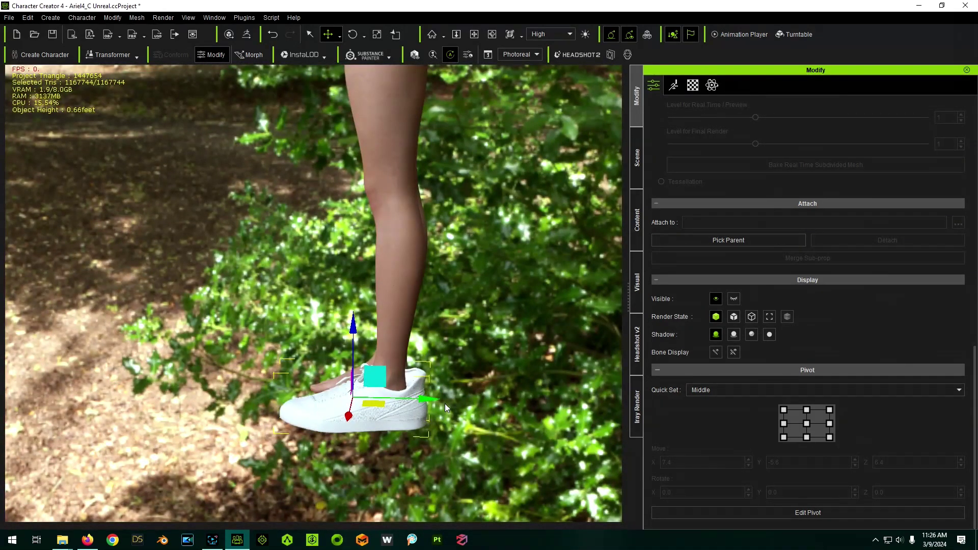
pyautogui.moveTo(433, 400); pyautogui.dragTo(429, 400)
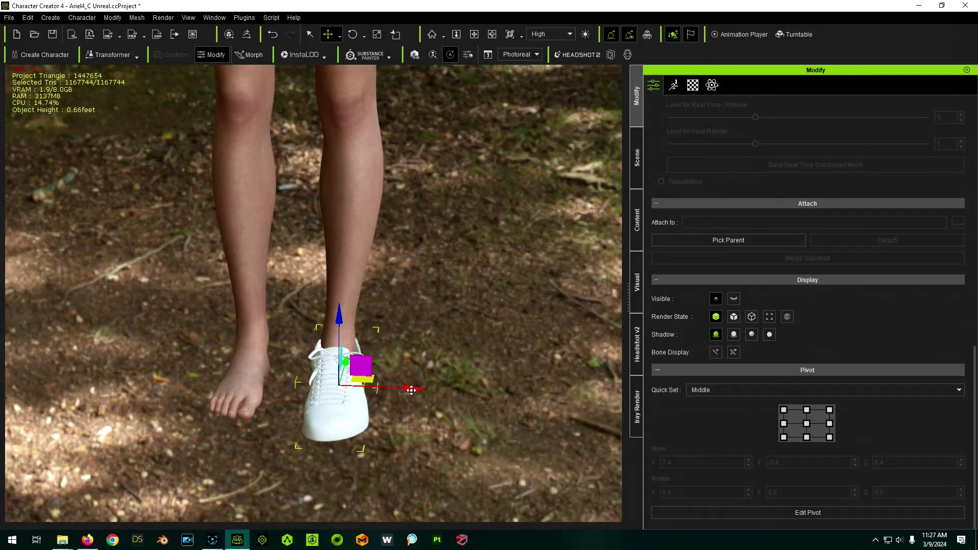
pyautogui.press('e')
pyautogui.press('w')
pyautogui.press('r')
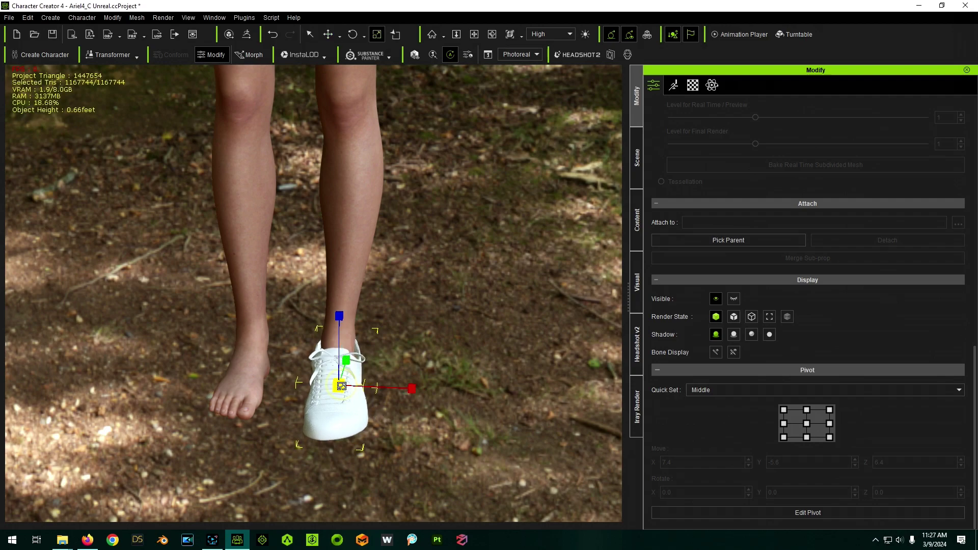
pyautogui.press('w')
pyautogui.moveTo(341, 384); pyautogui.dragTo(676, 474, button='right')
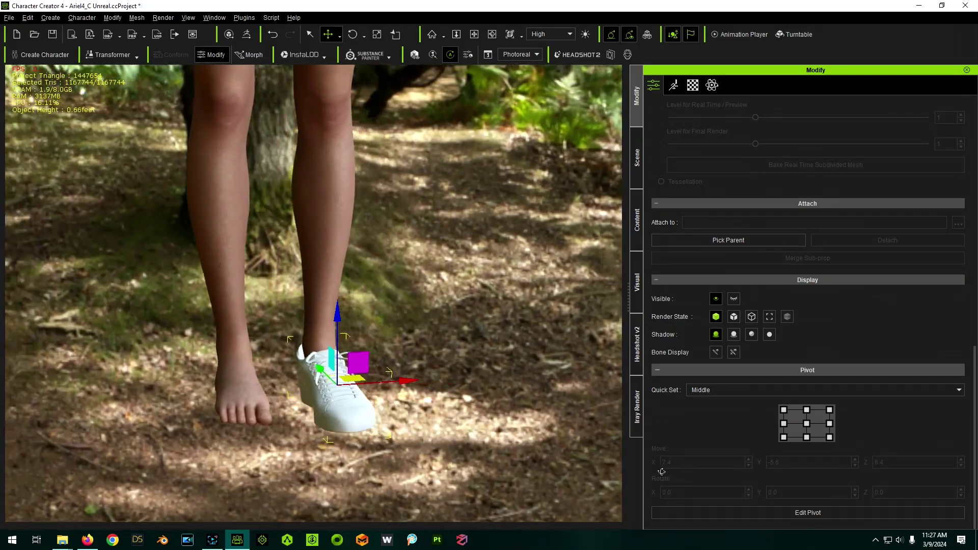
# Reset the sneaker's scale from 49.345 back to 100 on all axes.
pyautogui.moveTo(601, 474); pyautogui.dragTo(467, 475, button='right')
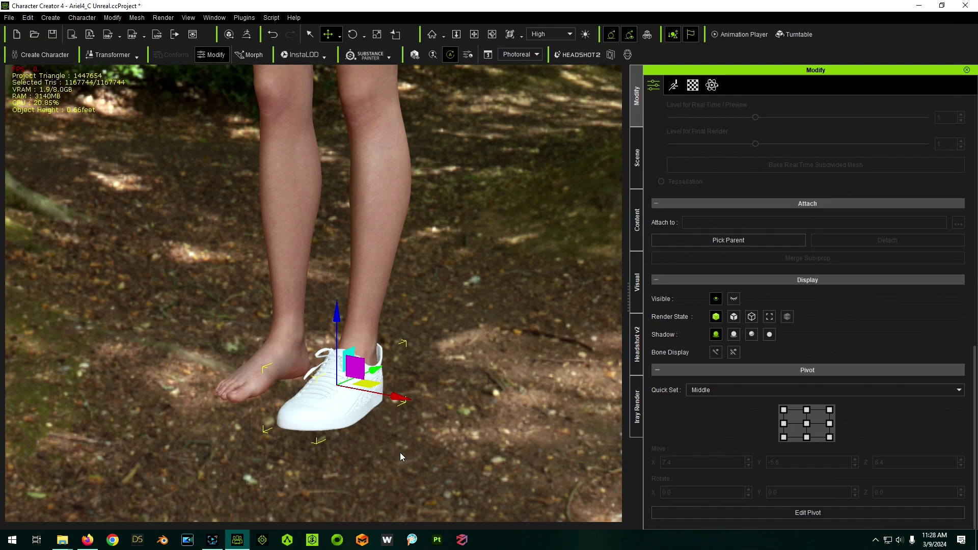
pyautogui.moveTo(396, 453)
pyautogui.mouseDown(button='right')
pyautogui.moveTo(542, 451)
pyautogui.moveTo(410, 455)
pyautogui.mouseUp(button='right')
pyautogui.scroll(5, 761, 380)
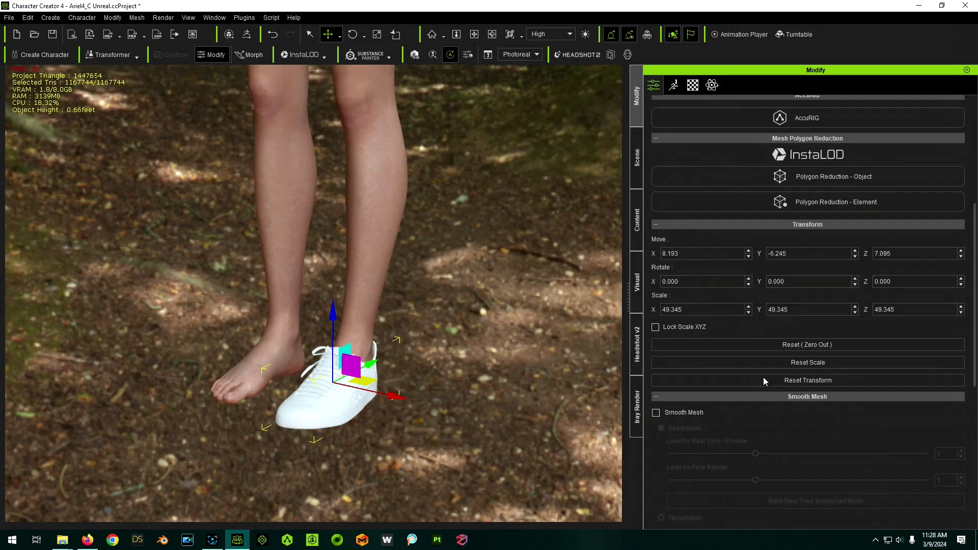
pyautogui.doubleClick(693, 309)
pyautogui.click(768, 363)
pyautogui.click(445, 297)
# Import ShoeRight.obj and set its pivot Quick Set to Middle.
pyautogui.click(4, 18)
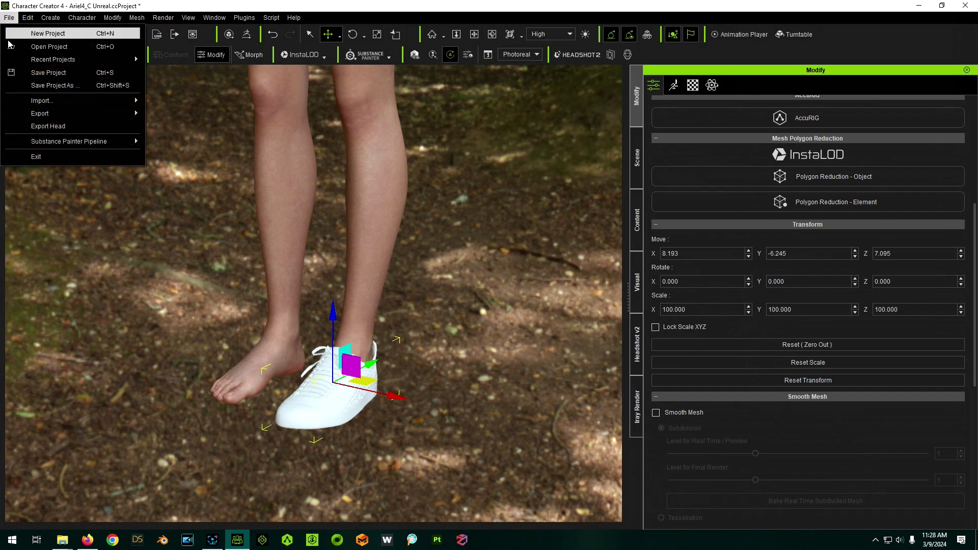
pyautogui.moveTo(59, 105)
pyautogui.click(202, 102)
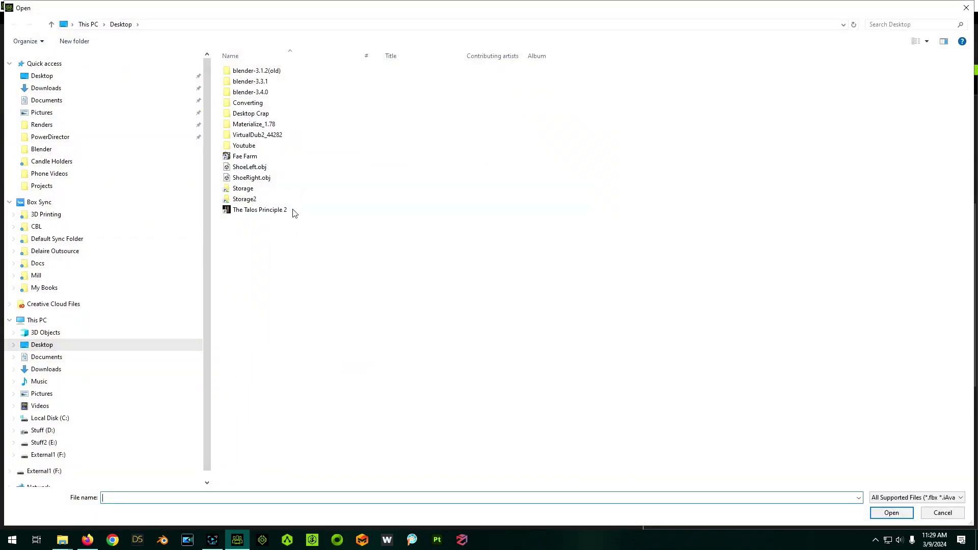
pyautogui.doubleClick(249, 178)
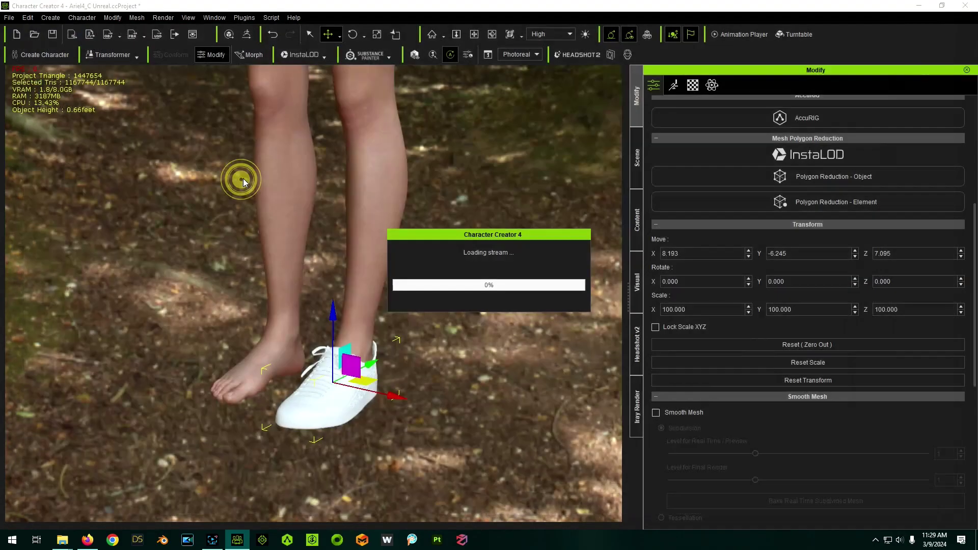
pyautogui.scroll(-5, 809, 437)
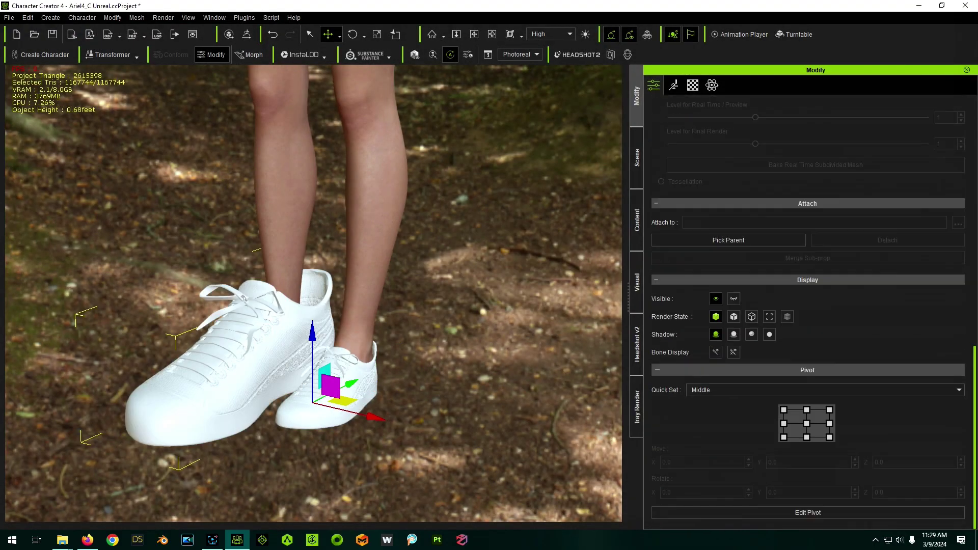
pyautogui.click(806, 423)
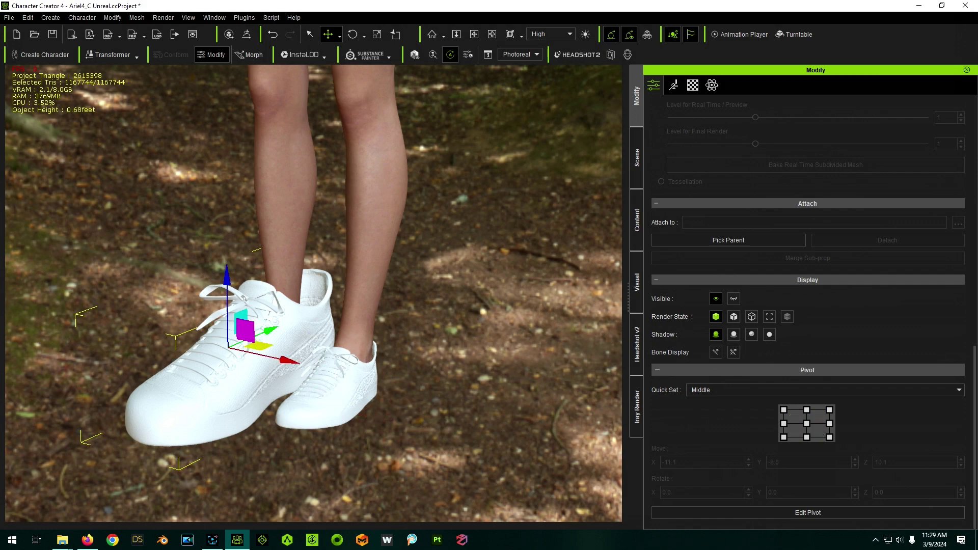
# Lock the scale axes, try a 49.345 scale, then reset the scale to 100.
pyautogui.moveTo(976, 432); pyautogui.dragTo(927, 304)
pyautogui.click(656, 379)
pyautogui.click(701, 360)
pyautogui.doubleClick(701, 360)
pyautogui.write('49.345')
pyautogui.press('Return')
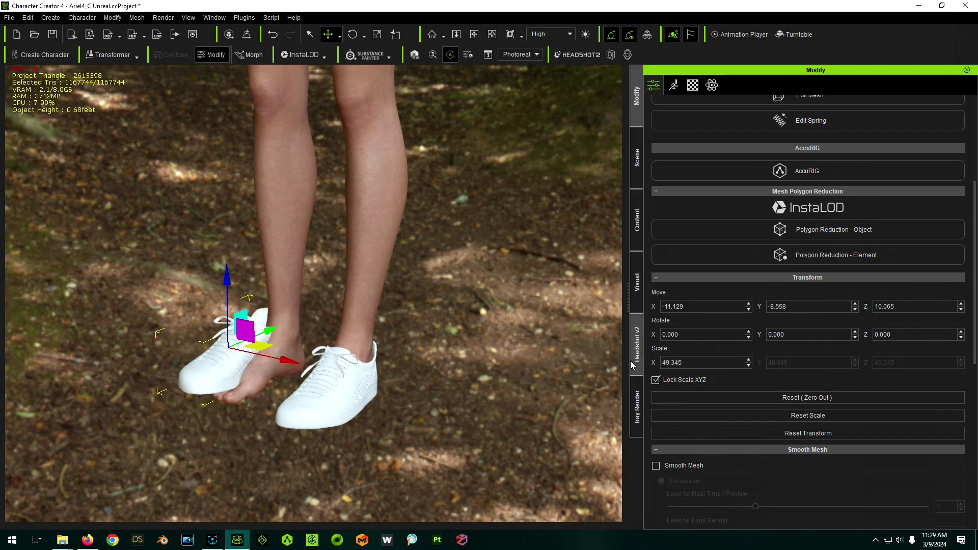
pyautogui.click(787, 414)
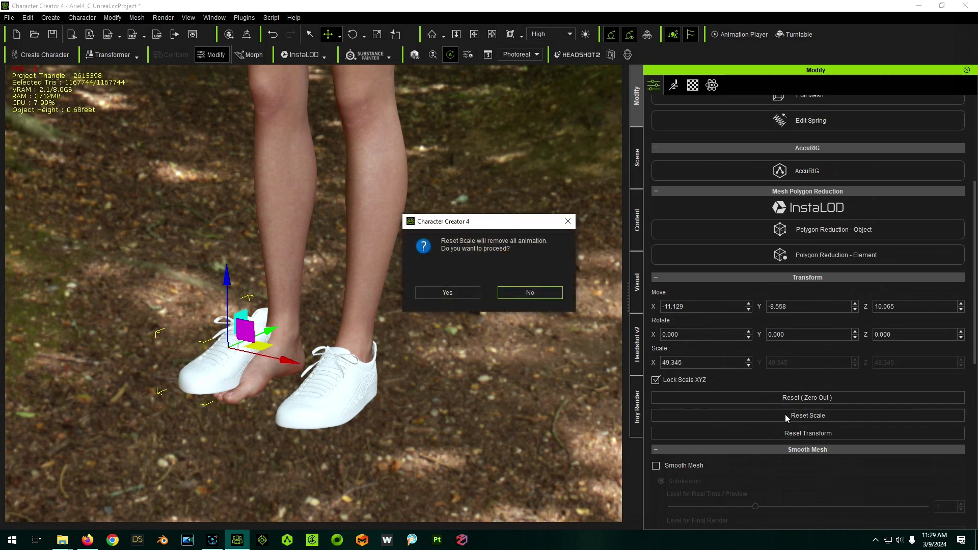
pyautogui.click(433, 294)
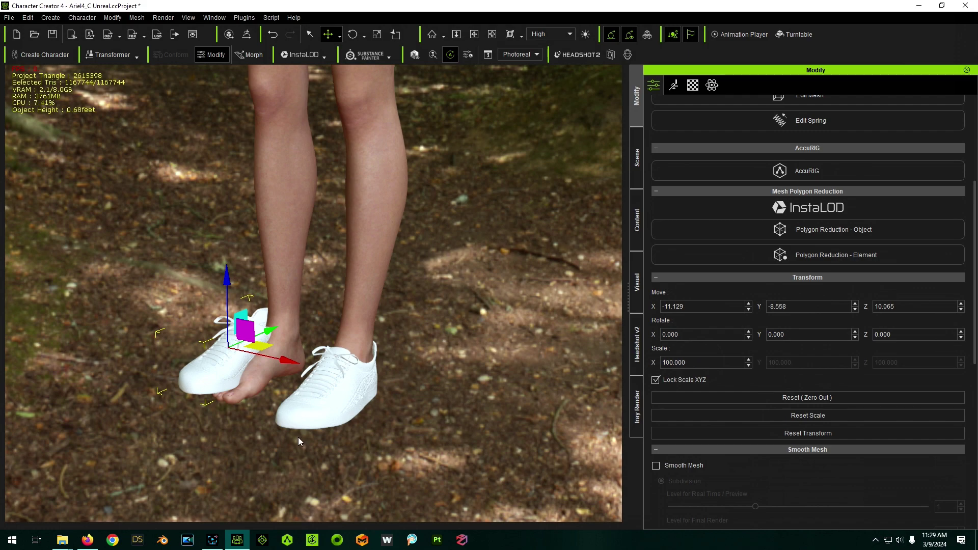
# Slide the right sneaker along X under the character's other foot.
pyautogui.moveTo(294, 439); pyautogui.dragTo(305, 343, button='right')
pyautogui.moveTo(304, 344)
pyautogui.mouseDown()
pyautogui.moveTo(317, 345)
pyautogui.moveTo(303, 342)
pyautogui.mouseUp()
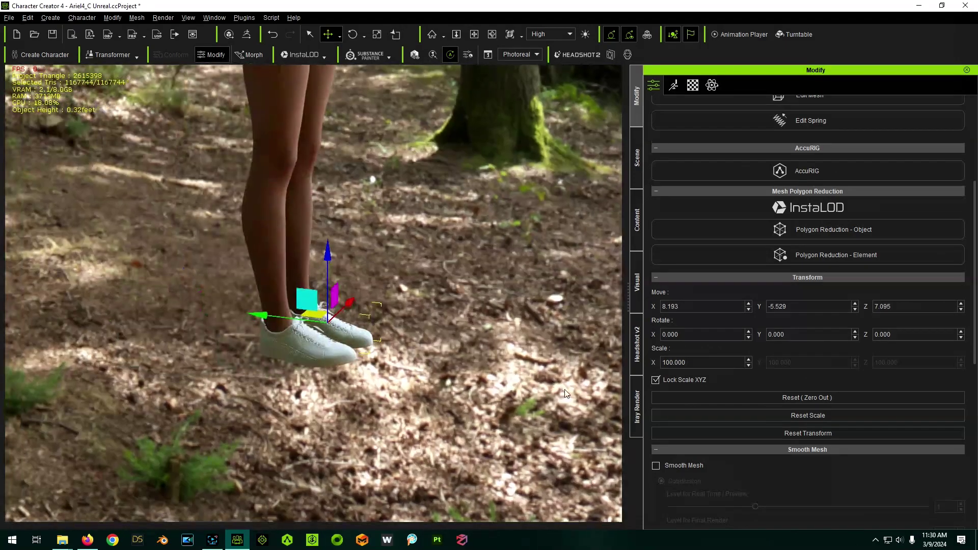
pyautogui.moveTo(564, 393); pyautogui.dragTo(432, 330, button='right')
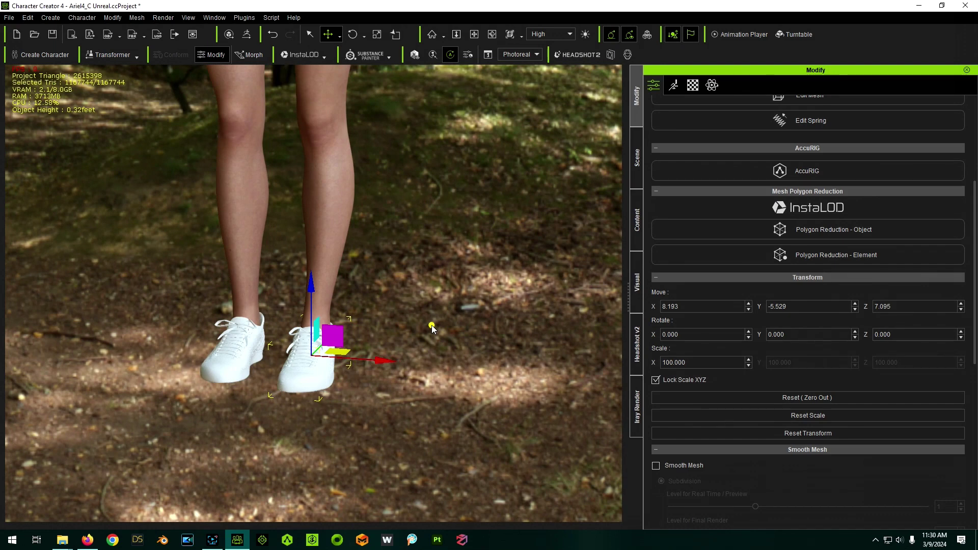
# Deselect the shoe and show the Scene list with both sneaker props.
pyautogui.click(432, 325)
pyautogui.click(638, 162)
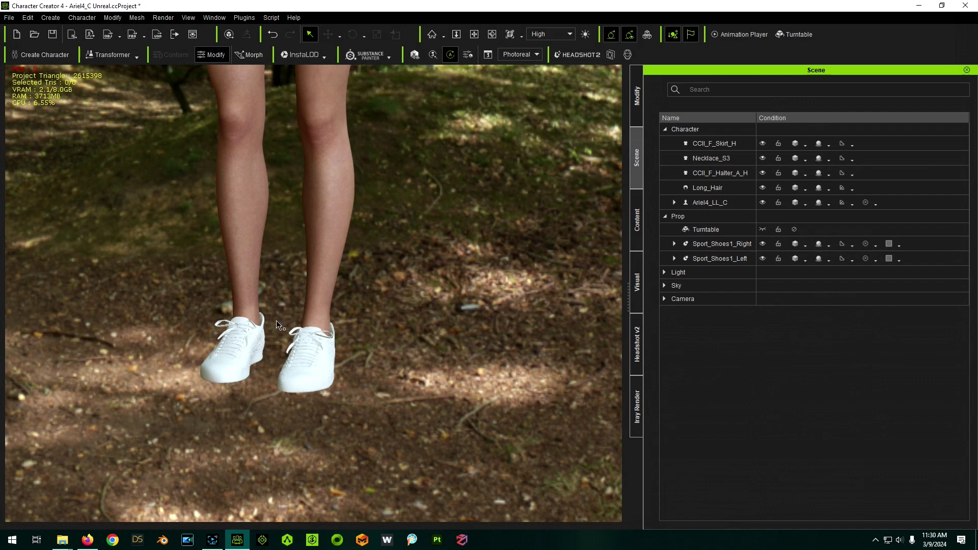
# Select the right sneaker and try Attach > Pick Parent on the sneaker itself.
pyautogui.click(237, 353)
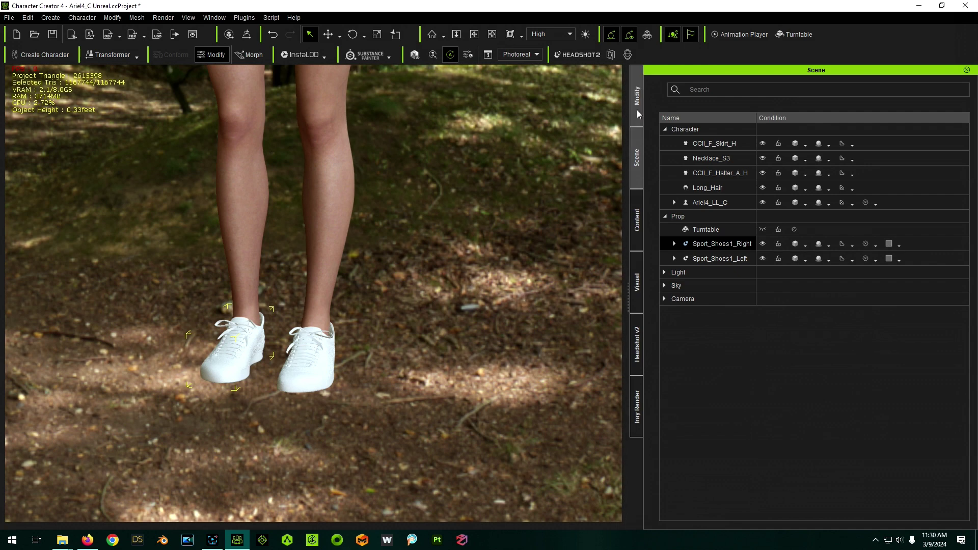
pyautogui.click(637, 109)
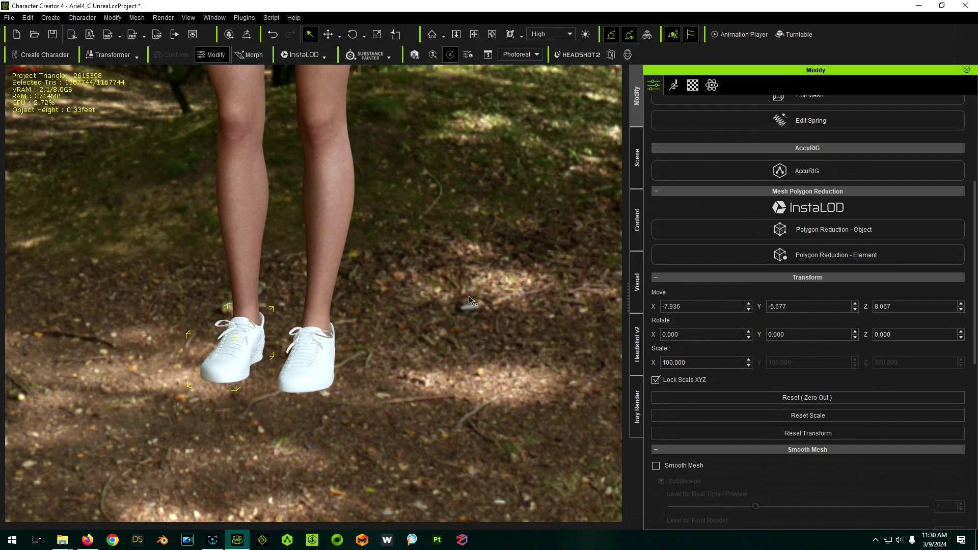
pyautogui.scroll(-5, 696, 328)
pyautogui.scroll(-2, 713, 275)
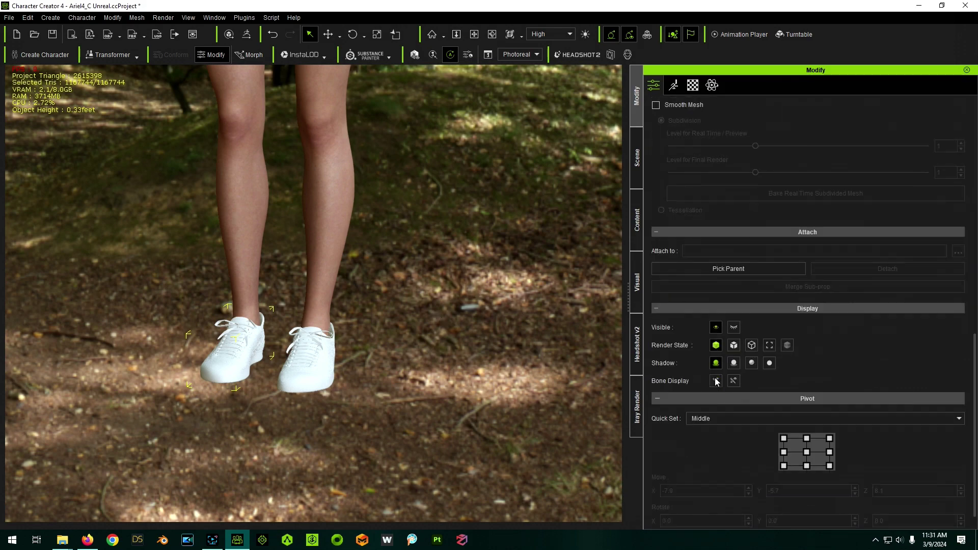
pyautogui.click(713, 270)
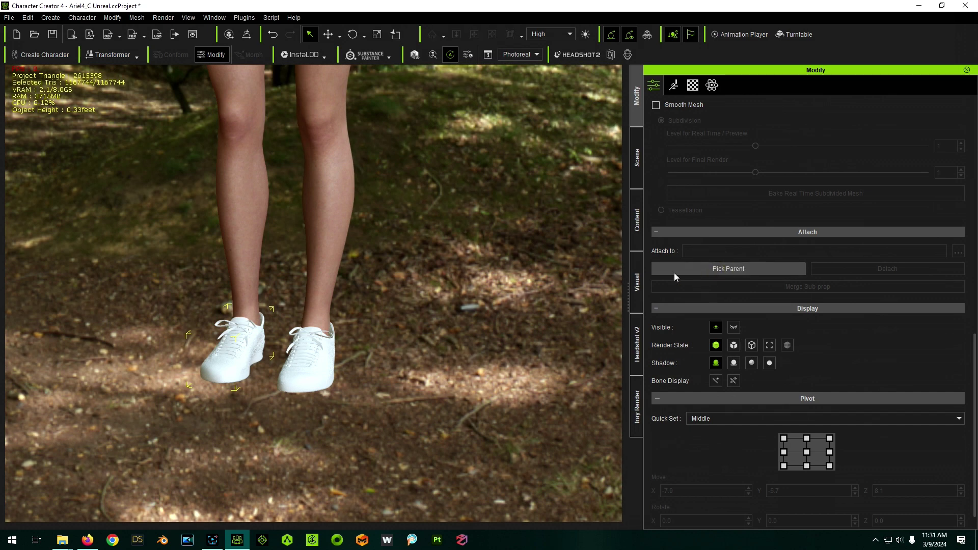
pyautogui.click(235, 346)
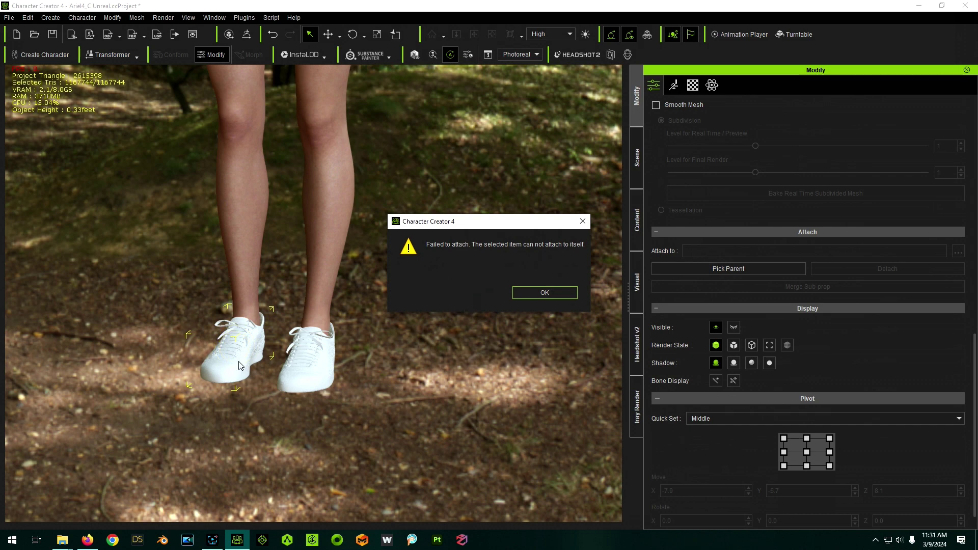
# Dismiss the error and parent the right sneaker to CC_Base_R_Foot via a 'foot' bone search.
pyautogui.click(571, 293)
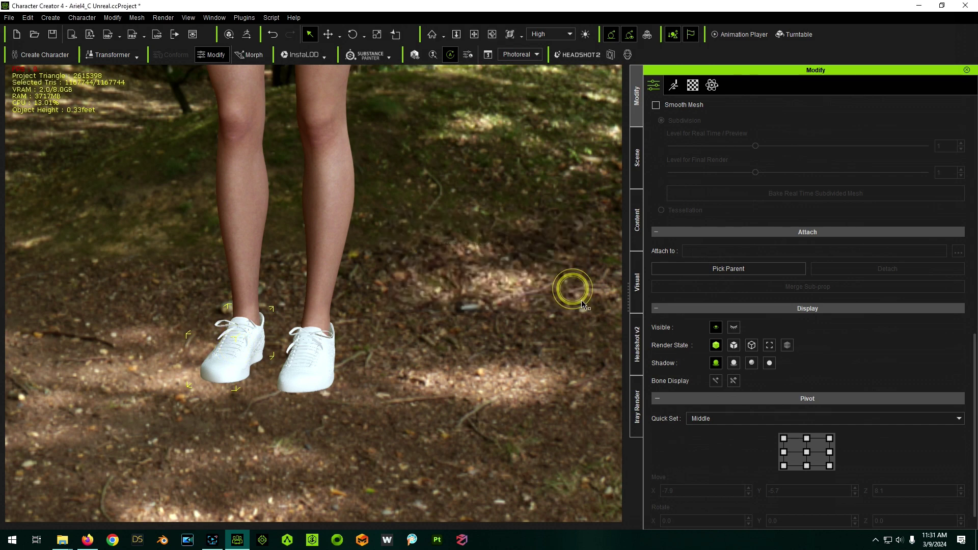
pyautogui.click(742, 269)
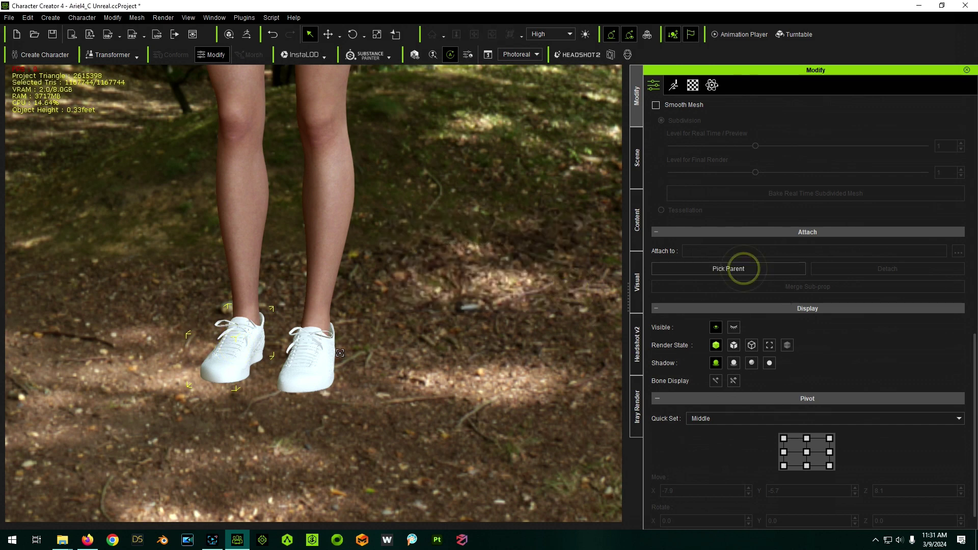
pyautogui.click(243, 297)
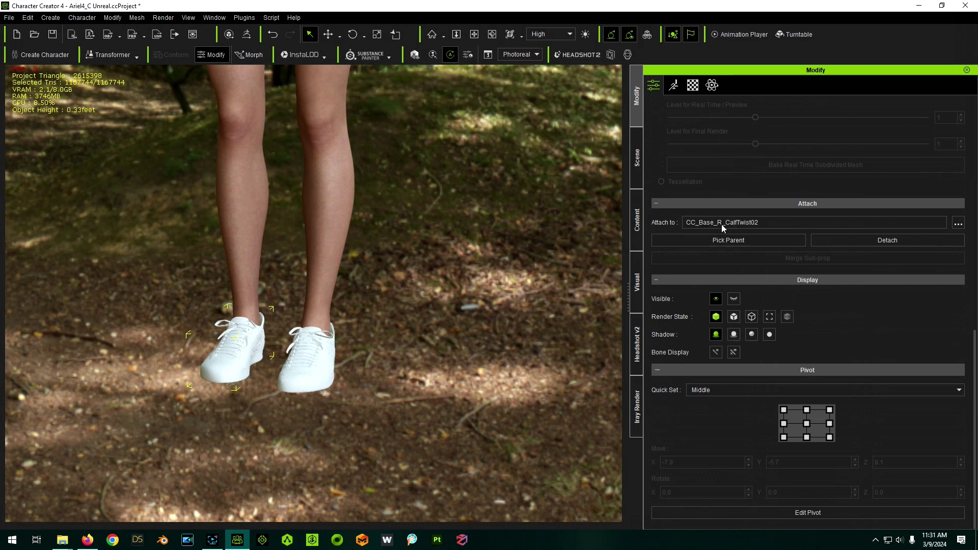
pyautogui.click(959, 225)
pyautogui.click(473, 156)
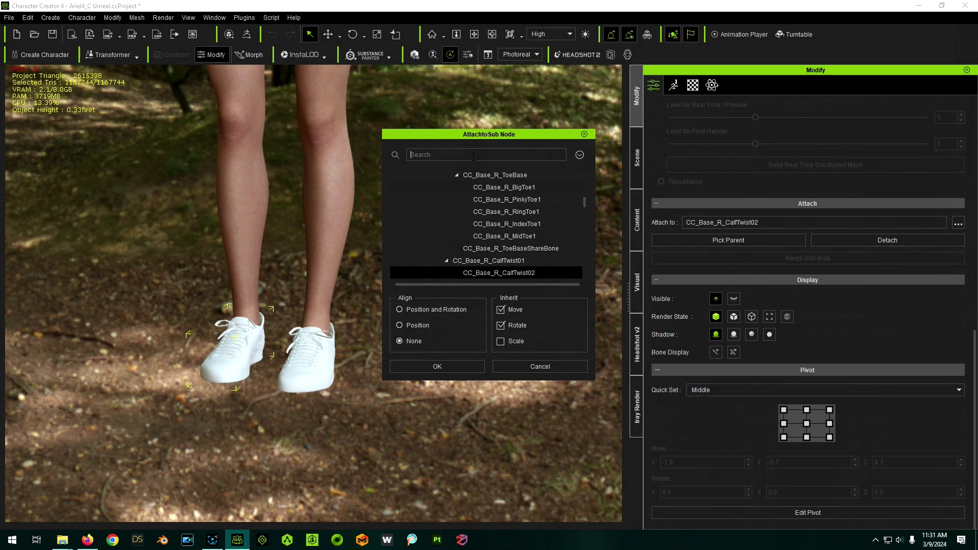
pyautogui.write('f')
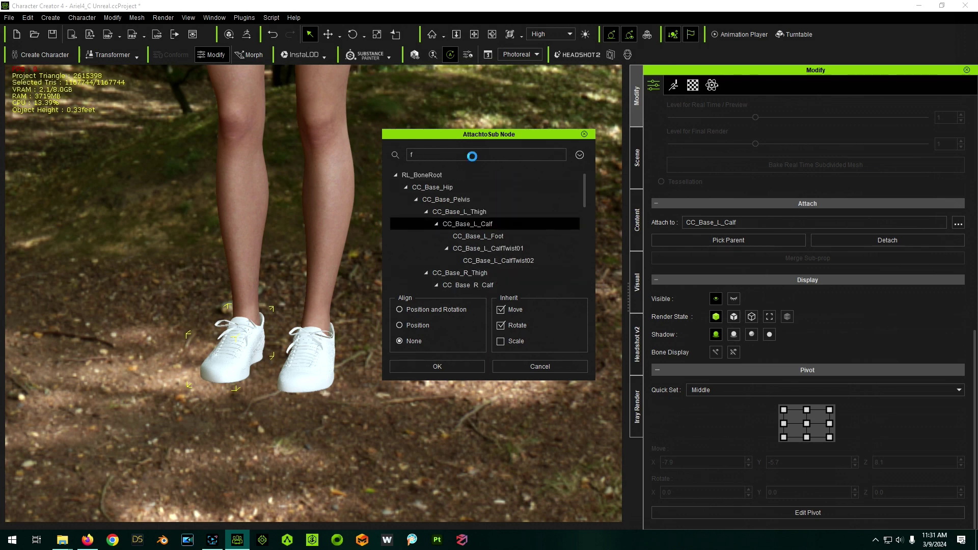
pyautogui.write('oot')
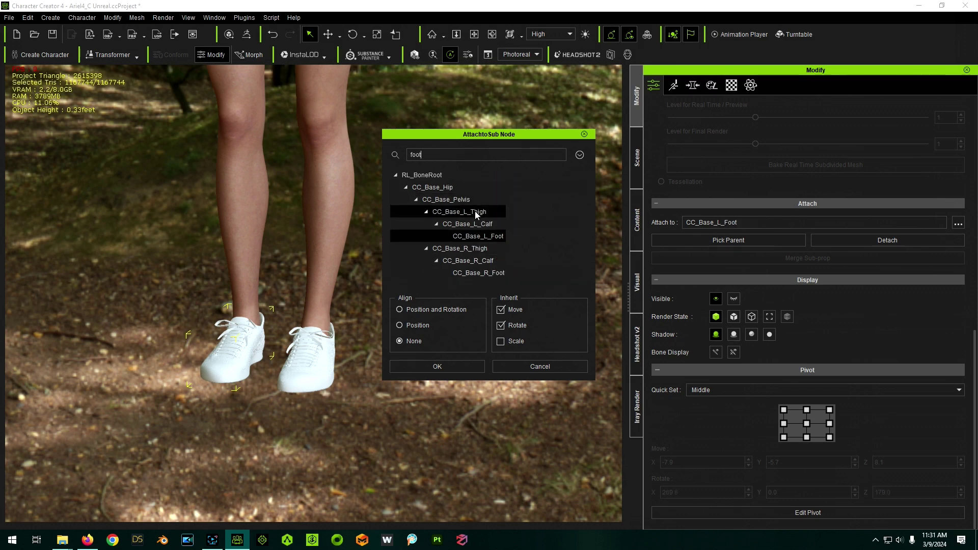
pyautogui.click(484, 275)
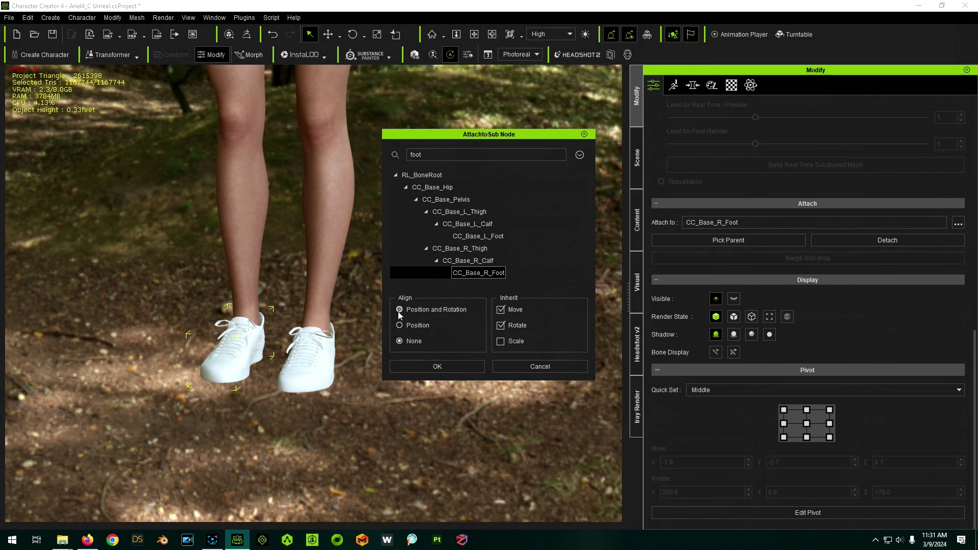
pyautogui.click(442, 368)
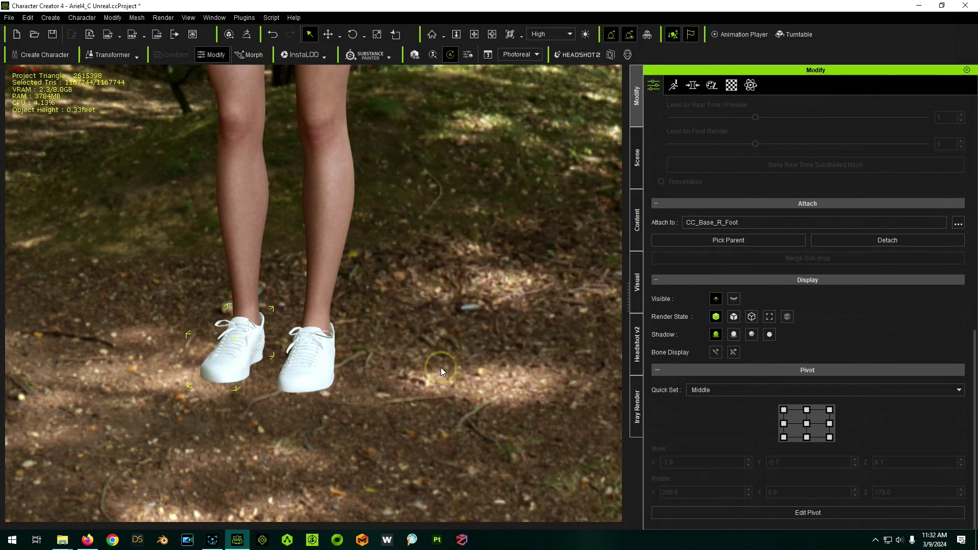
# Parent the left sneaker to CC_Base_L_Foot via a 'foot' search, then view the Scene list.
pyautogui.click(312, 376)
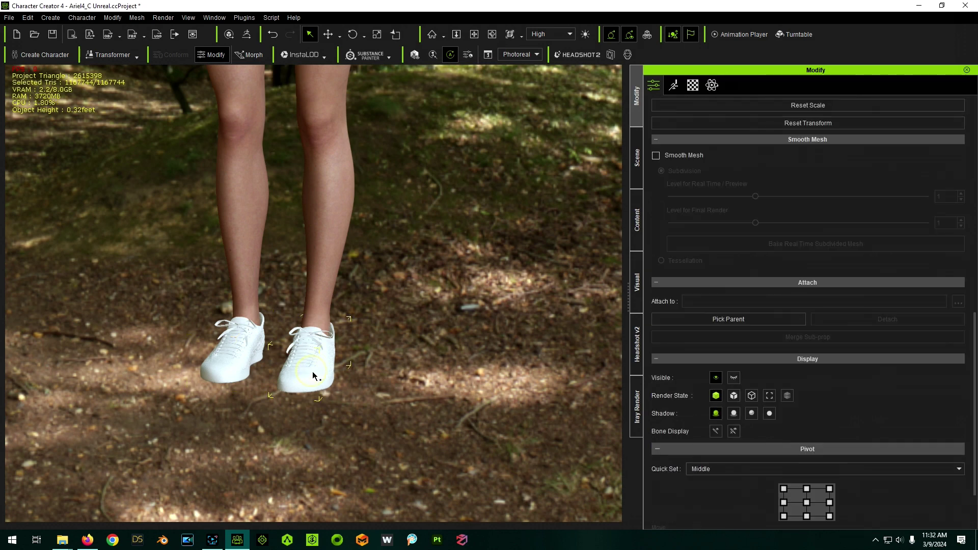
pyautogui.click(777, 321)
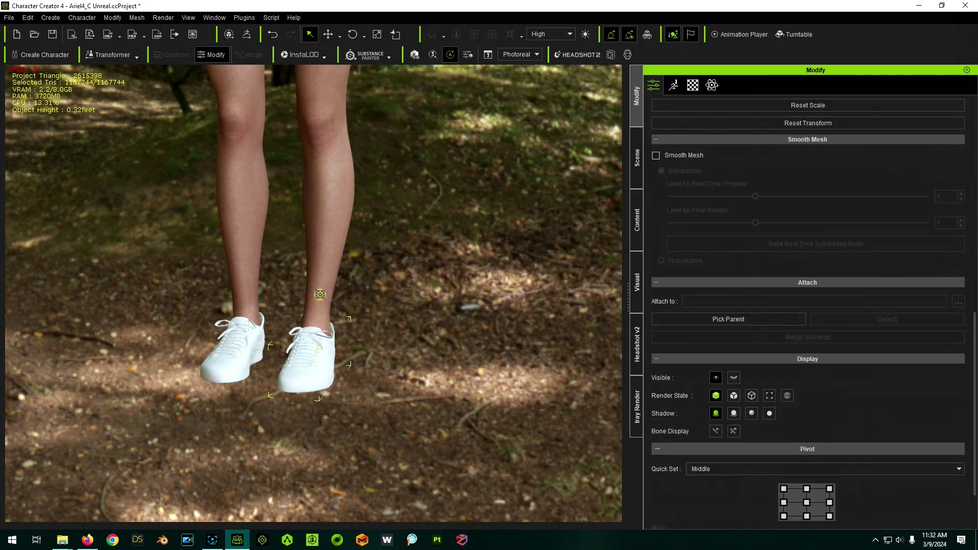
pyautogui.click(319, 295)
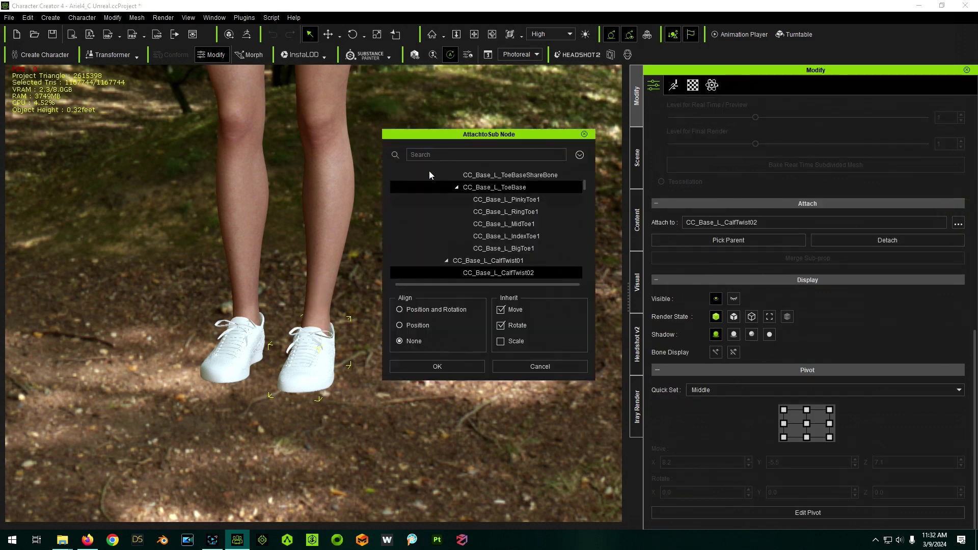
pyautogui.click(430, 157)
pyautogui.write('foot')
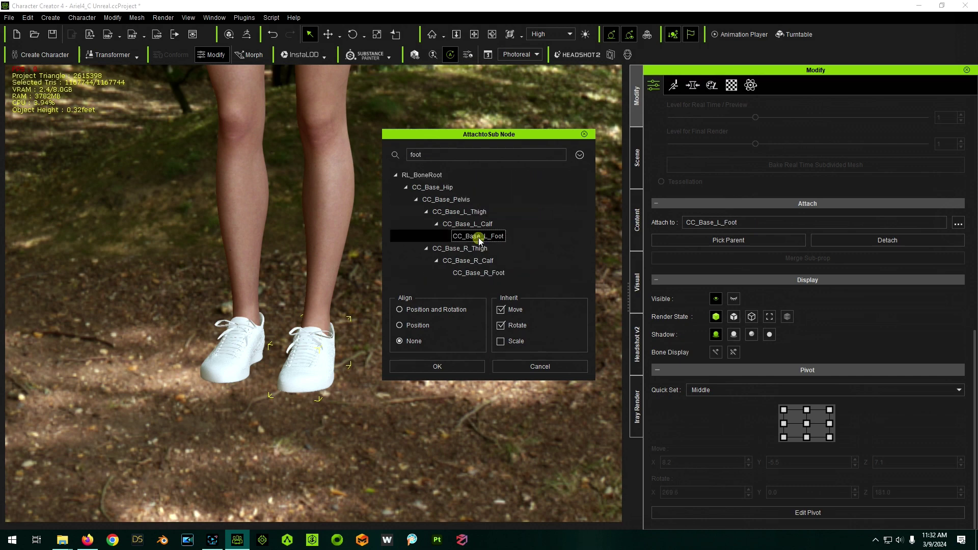
pyautogui.click(434, 367)
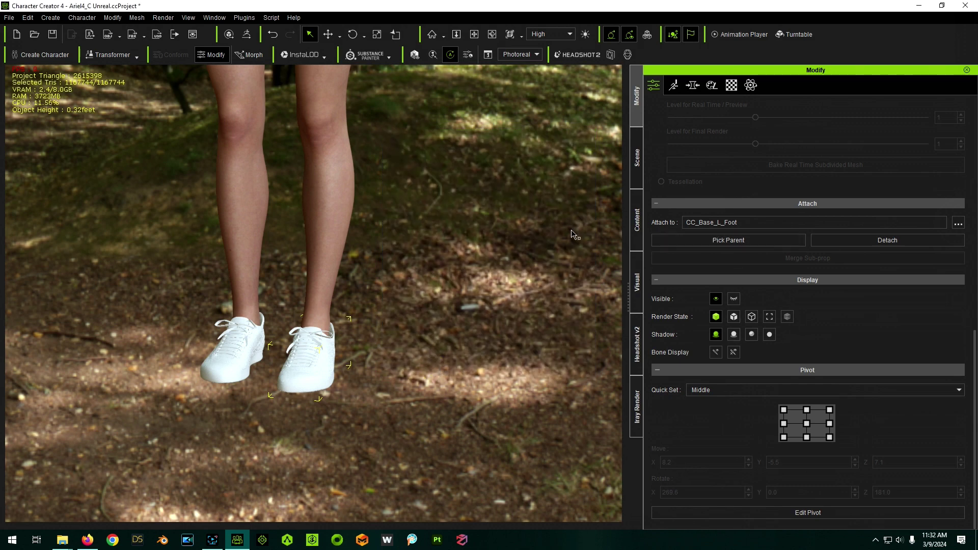
pyautogui.click(635, 170)
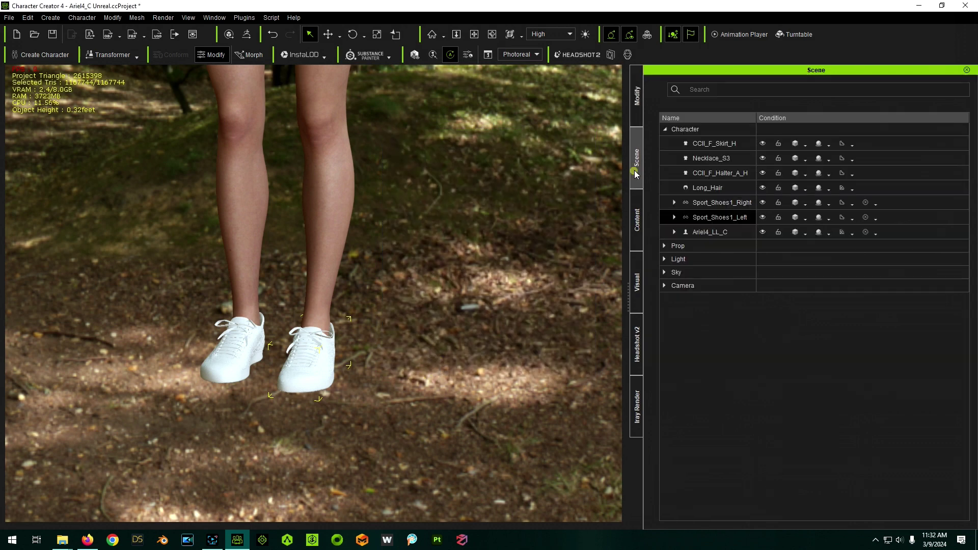
# Expand and collapse the right sneaker's entry and orbit to inspect both shoes.
pyautogui.click(674, 203)
pyautogui.click(674, 202)
pyautogui.moveTo(536, 389); pyautogui.dragTo(434, 421, button='right')
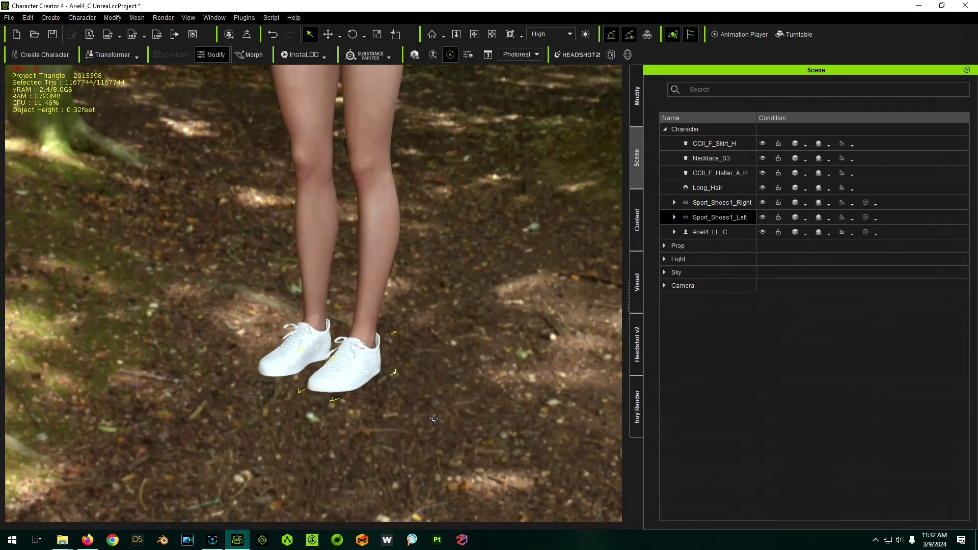
pyautogui.moveTo(433, 419); pyautogui.dragTo(378, 398, button='right')
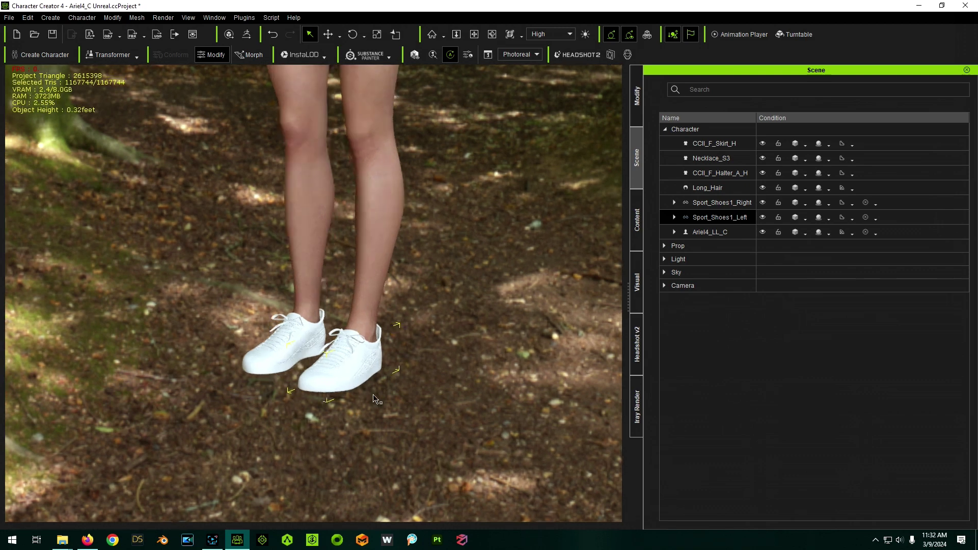
# In Edit Pose, lift the right foot IK to test the shoe, then undo.
pyautogui.click(360, 293)
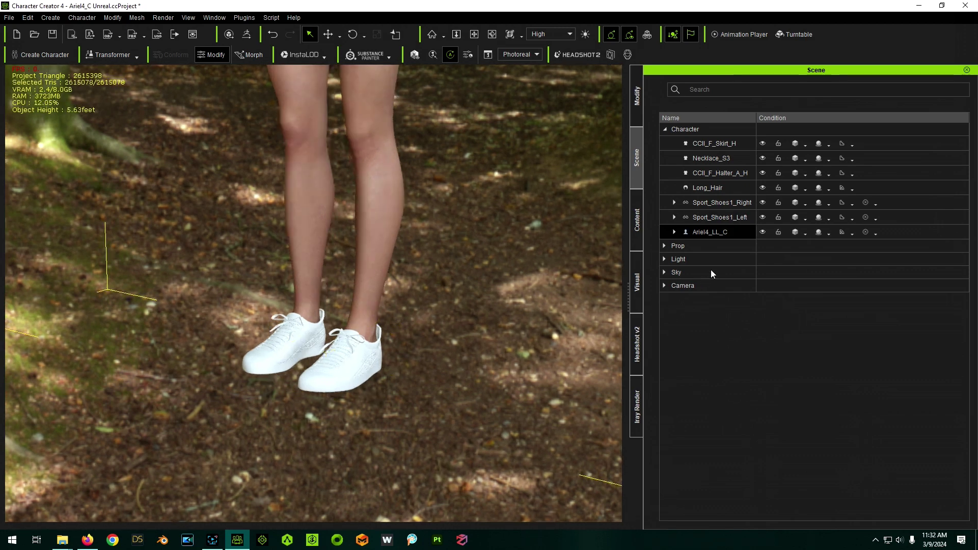
pyautogui.hotkey('ctrl', 'e')
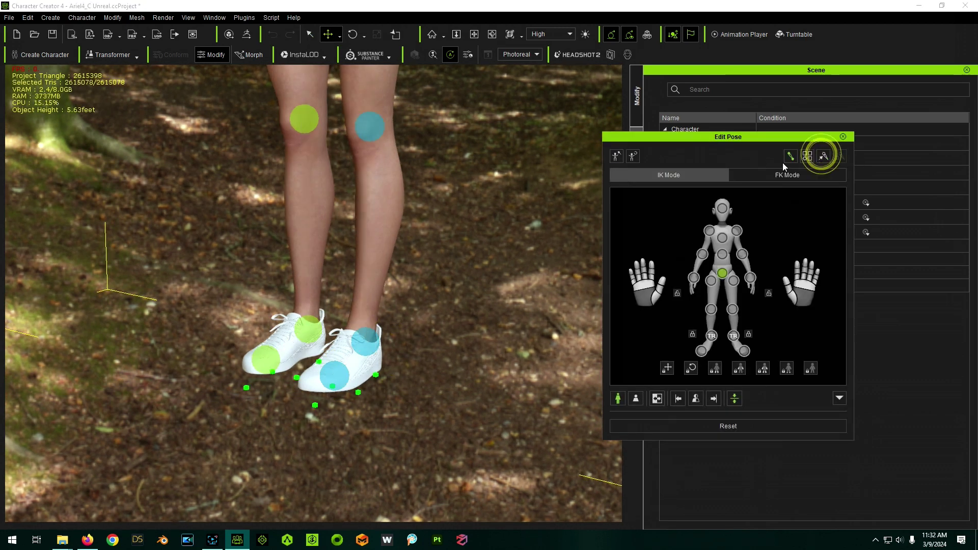
pyautogui.click(791, 156)
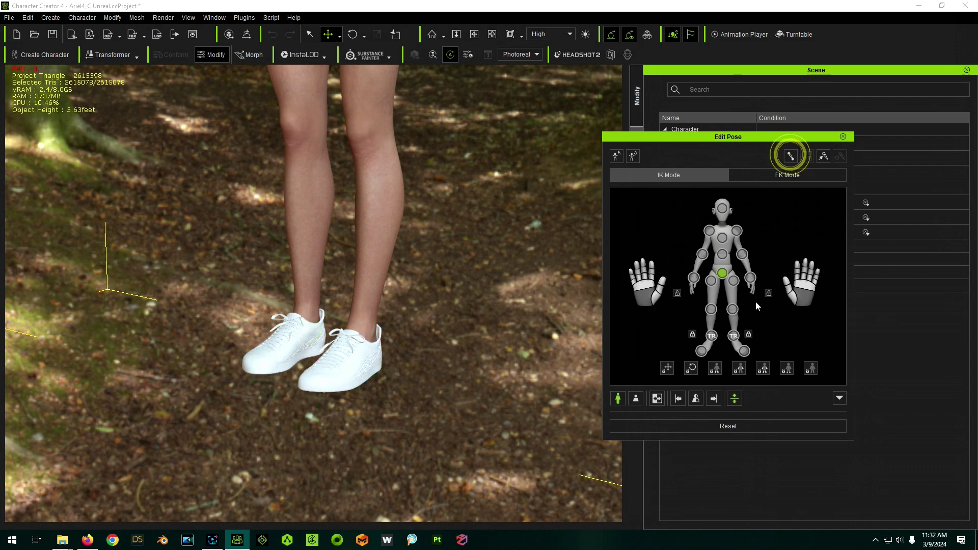
pyautogui.click(737, 339)
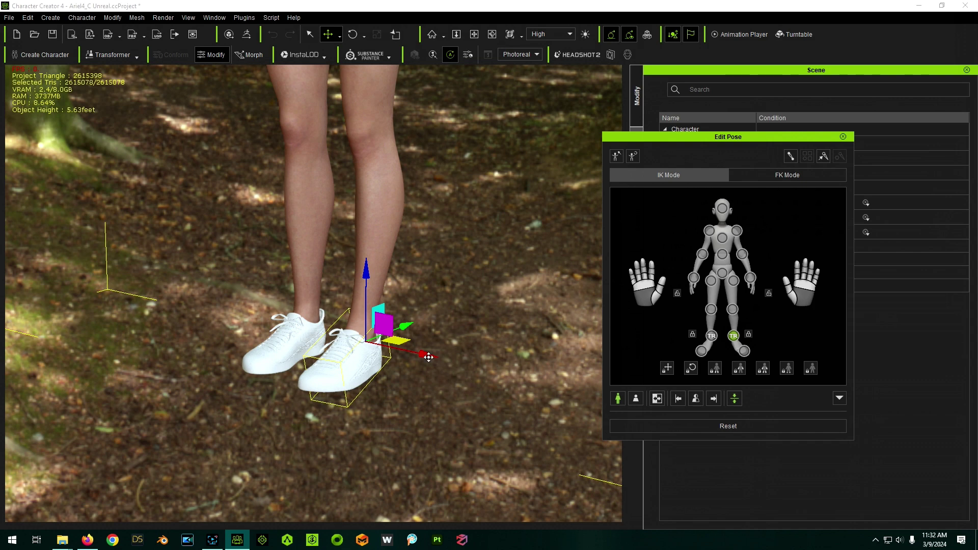
pyautogui.moveTo(385, 325); pyautogui.dragTo(387, 284)
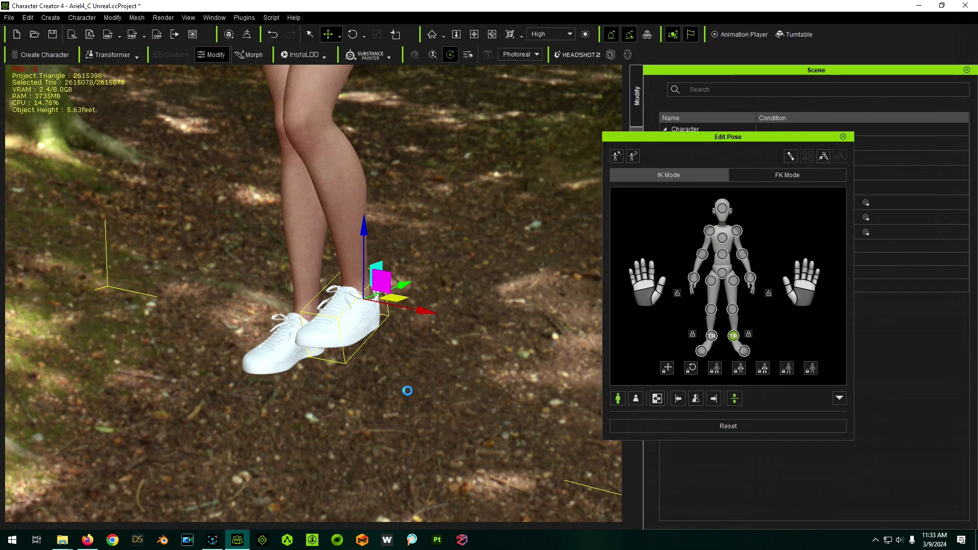
pyautogui.hotkey('ctrl', 'z')
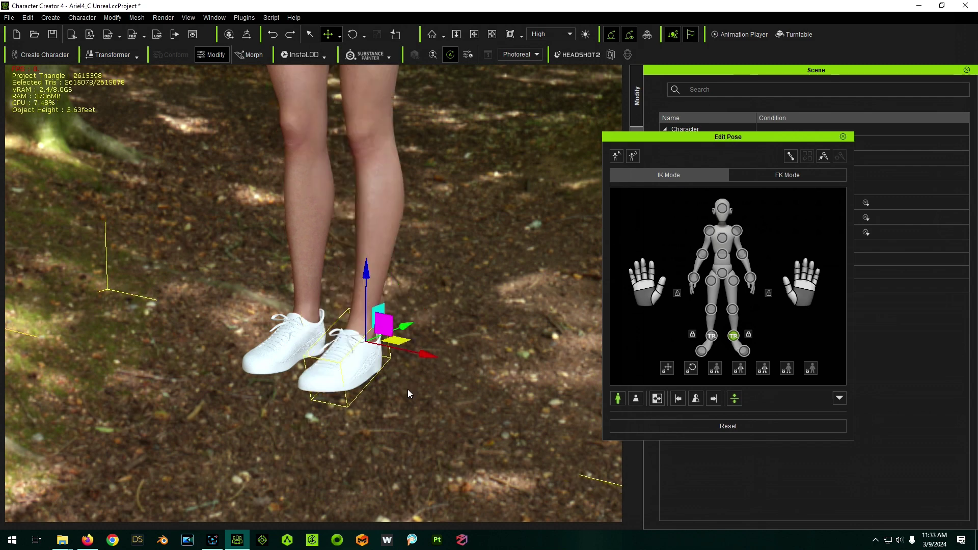
# Tilt the left foot to test the shoe, undo it, and close Edit Pose.
pyautogui.click(701, 349)
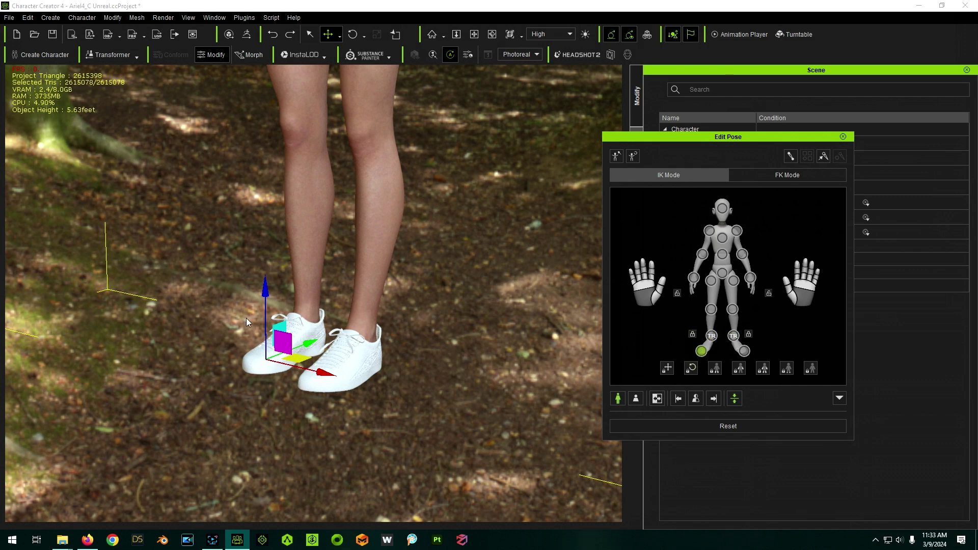
pyautogui.scroll(1, 258, 323)
pyautogui.press('e')
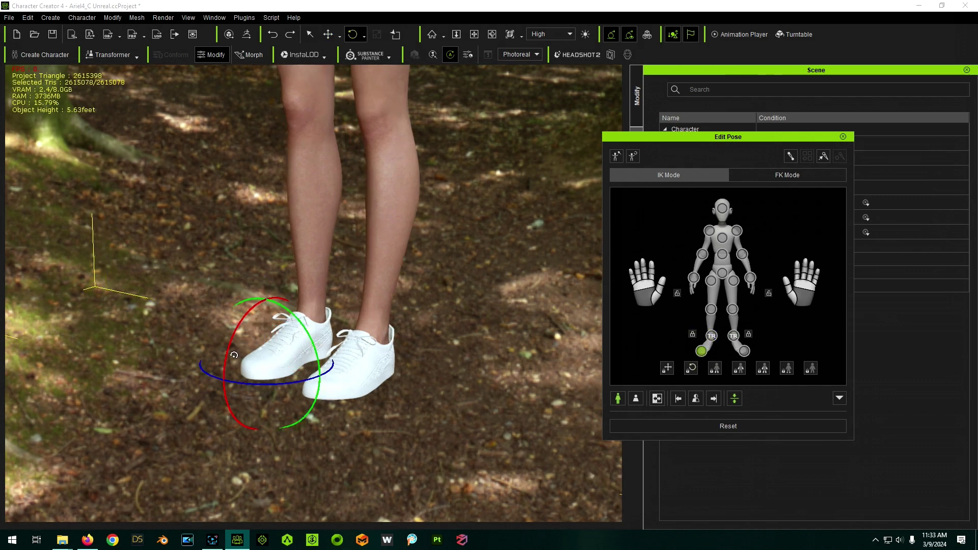
pyautogui.moveTo(230, 356); pyautogui.dragTo(237, 314)
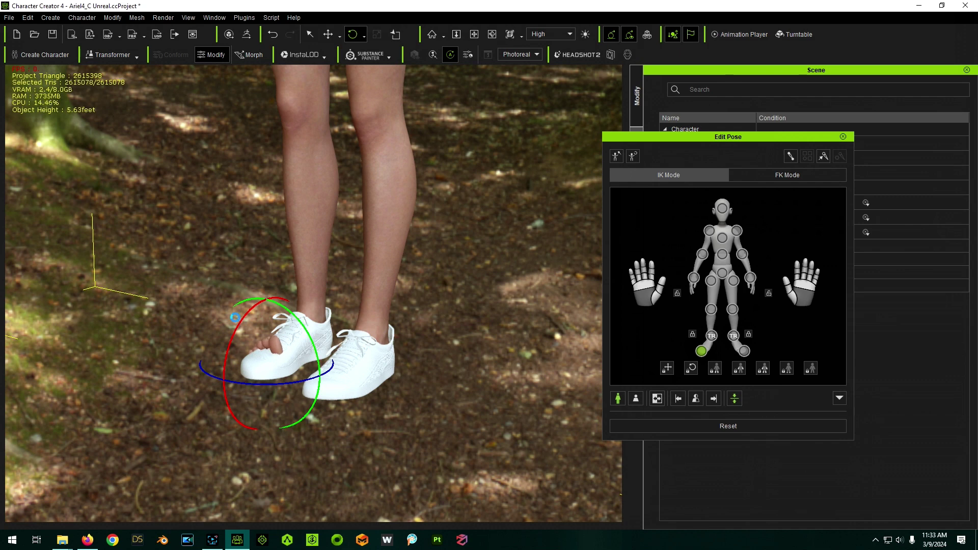
pyautogui.hotkey('ctrl', 'z')
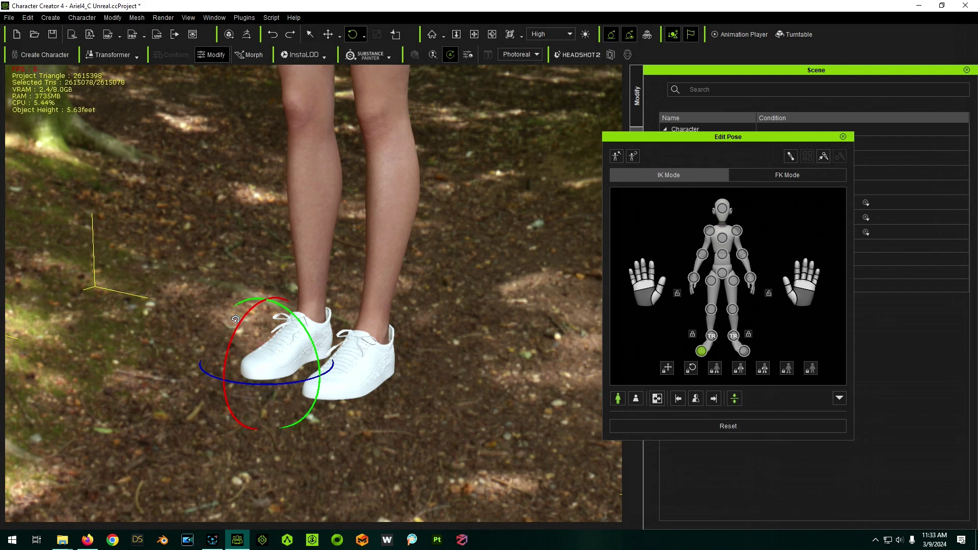
pyautogui.click(843, 137)
pyautogui.press('q')
pyautogui.moveTo(387, 412); pyautogui.dragTo(309, 361, button='right')
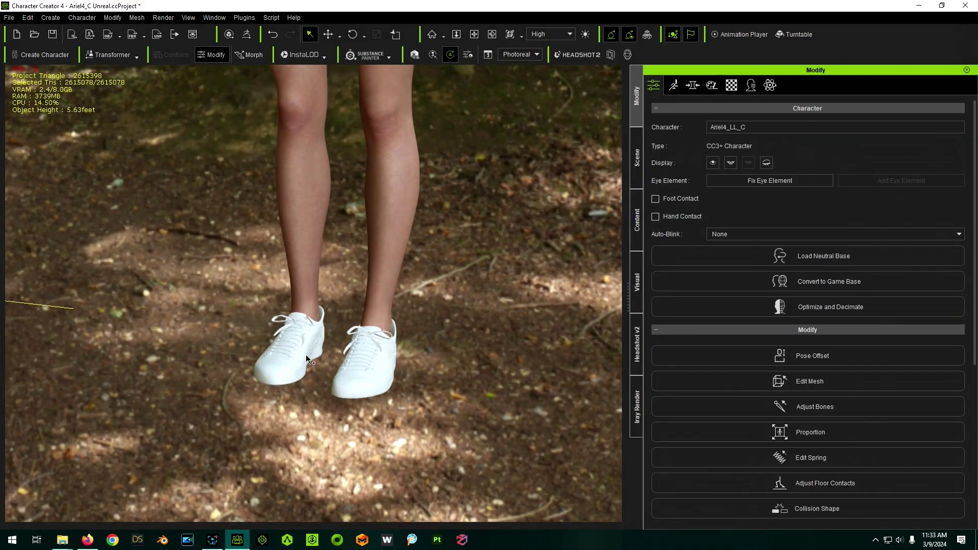
# Deselect everything, then select the Sport_Shoes1_Right shoe to show its settings at Move -0.515, 8.760, 2.339.
pyautogui.scroll(3, 310, 362)
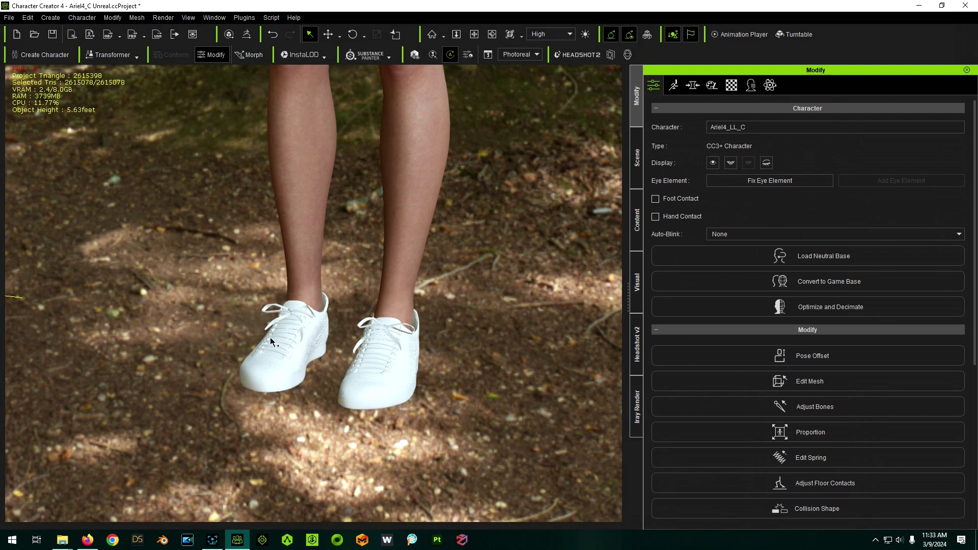
pyautogui.click(279, 350)
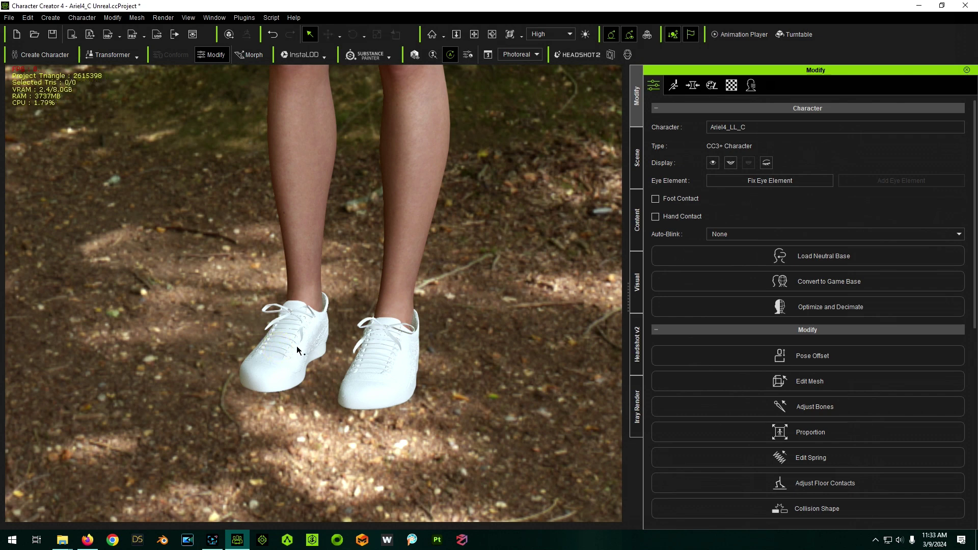
pyautogui.click(297, 349)
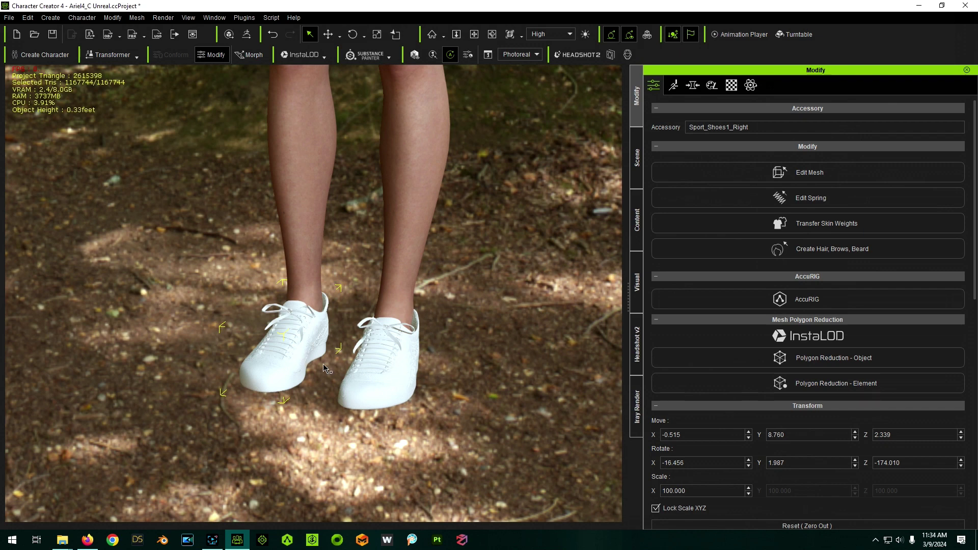
# Select both sneakers and merge them into a single accessory.
pyautogui.keyDown('ctrl'); pyautogui.click(400, 364); pyautogui.keyUp('ctrl')
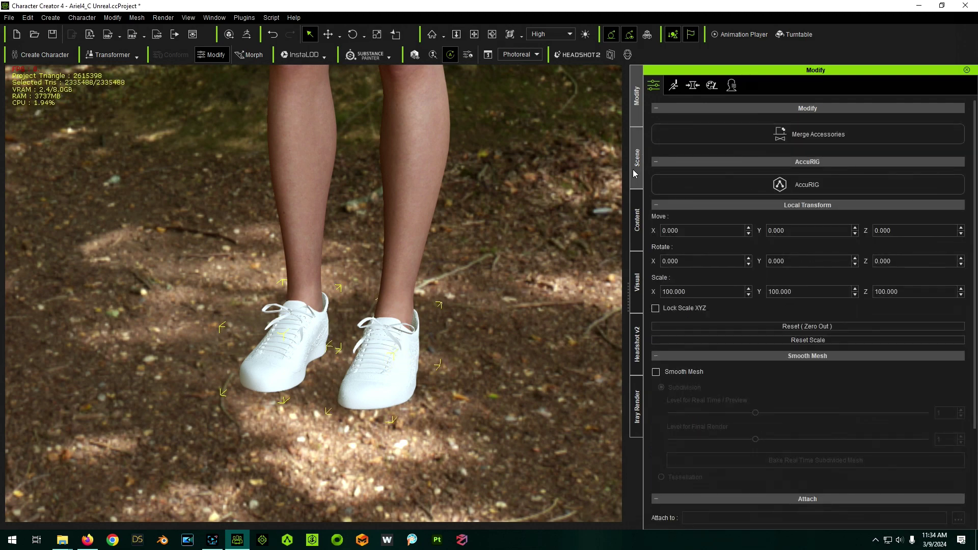
pyautogui.click(634, 169)
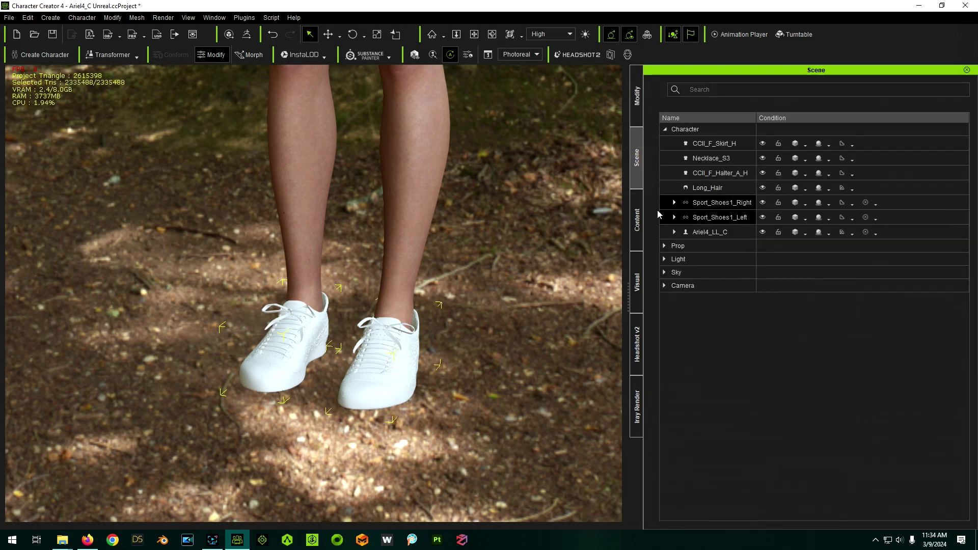
pyautogui.click(636, 94)
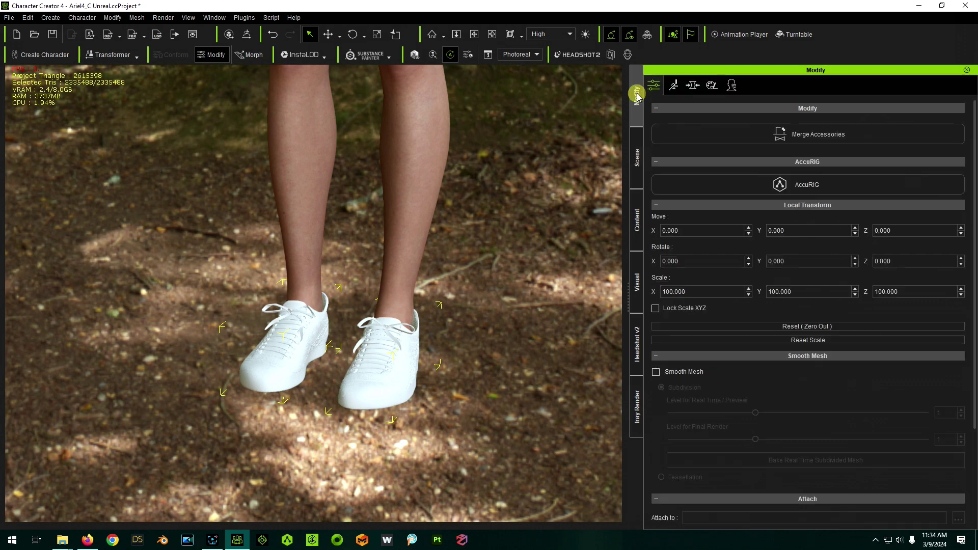
pyautogui.click(811, 134)
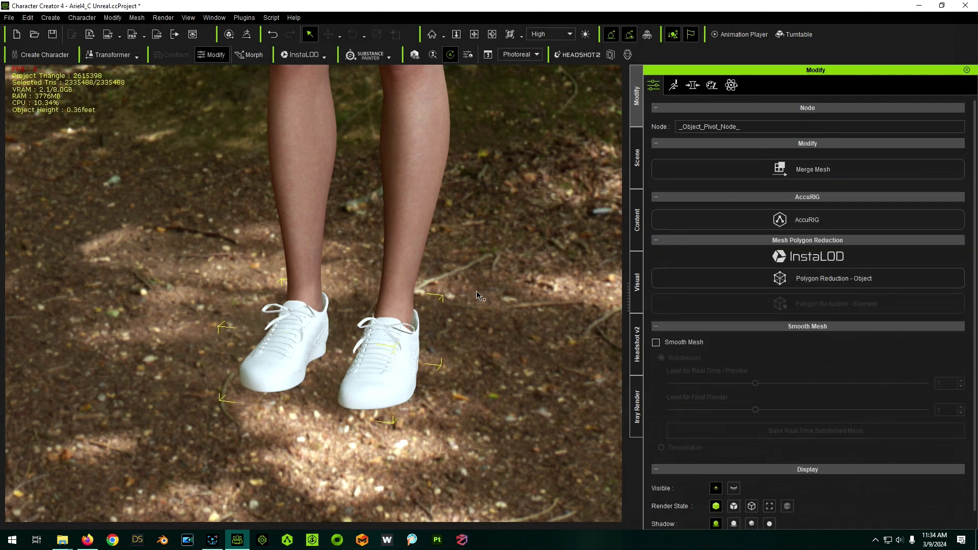
# Rename the merged shoe accessory to Sport_Shoes in the scene list.
pyautogui.click(516, 308)
pyautogui.click(411, 380)
pyautogui.click(641, 161)
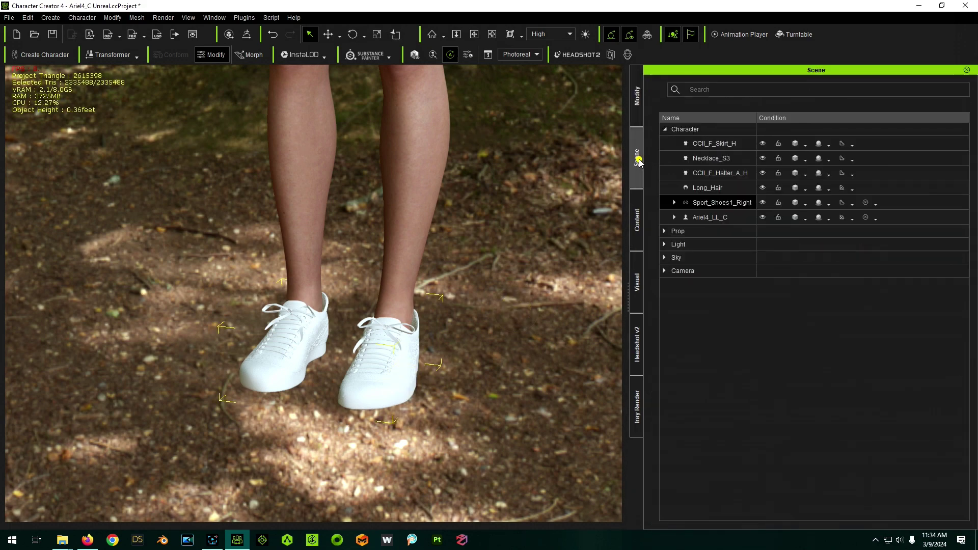
pyautogui.moveTo(755, 117); pyautogui.dragTo(798, 120)
pyautogui.doubleClick(747, 203)
pyautogui.press('BackSpace')
pyautogui.press('BackSpace')
pyautogui.press('BackSpace')
pyautogui.write('t')
pyautogui.press('Return')
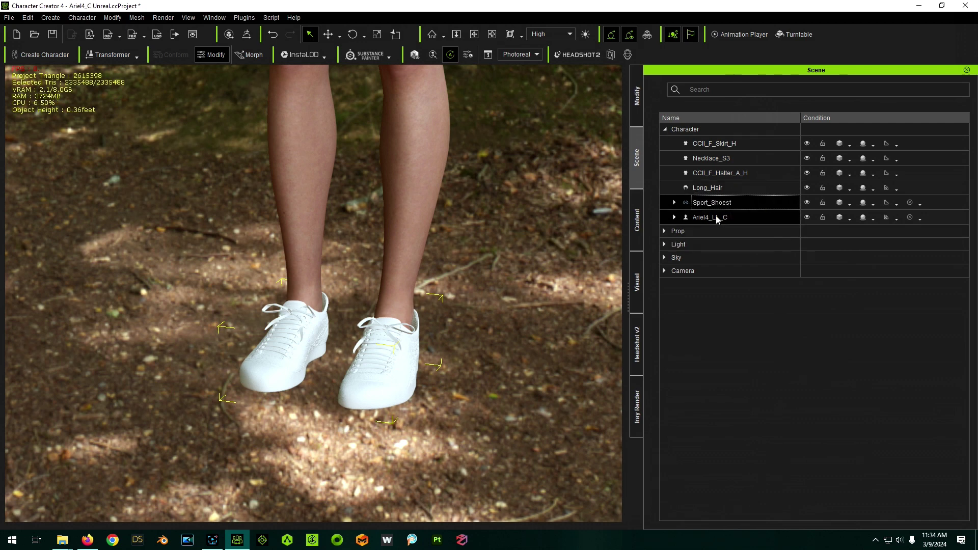
# Expand Sport_Shoes to check its two default mesh parts, then reselect and collapse it.
pyautogui.click(675, 203)
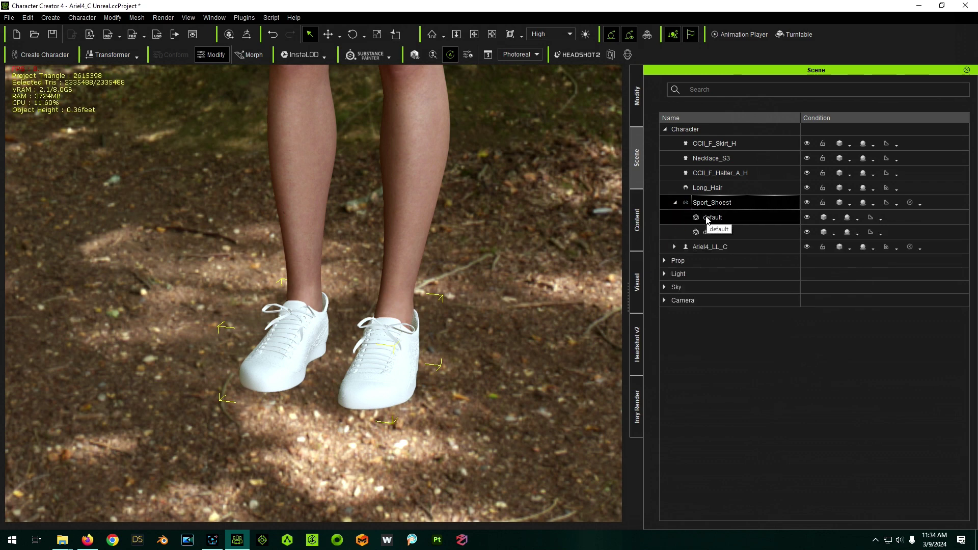
pyautogui.click(707, 218)
pyautogui.click(677, 204)
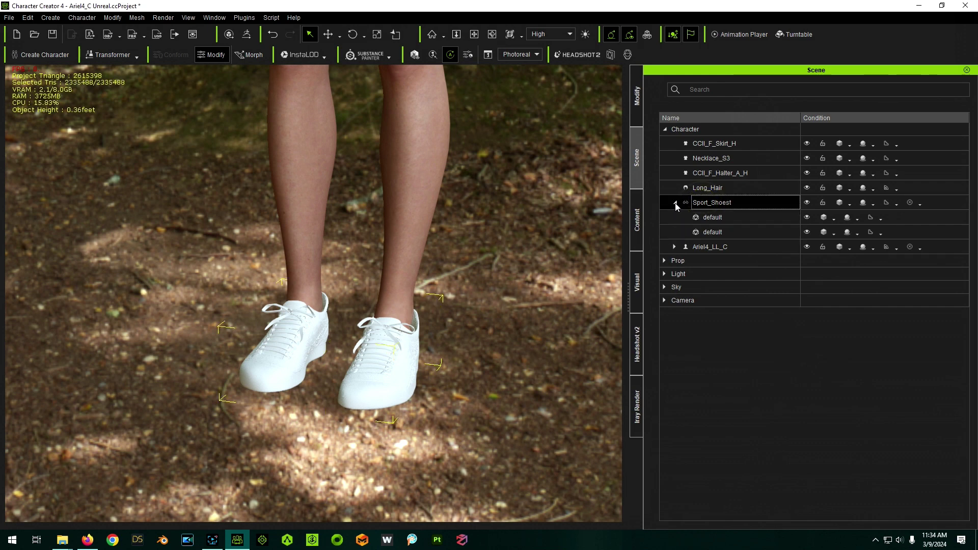
pyautogui.click(675, 203)
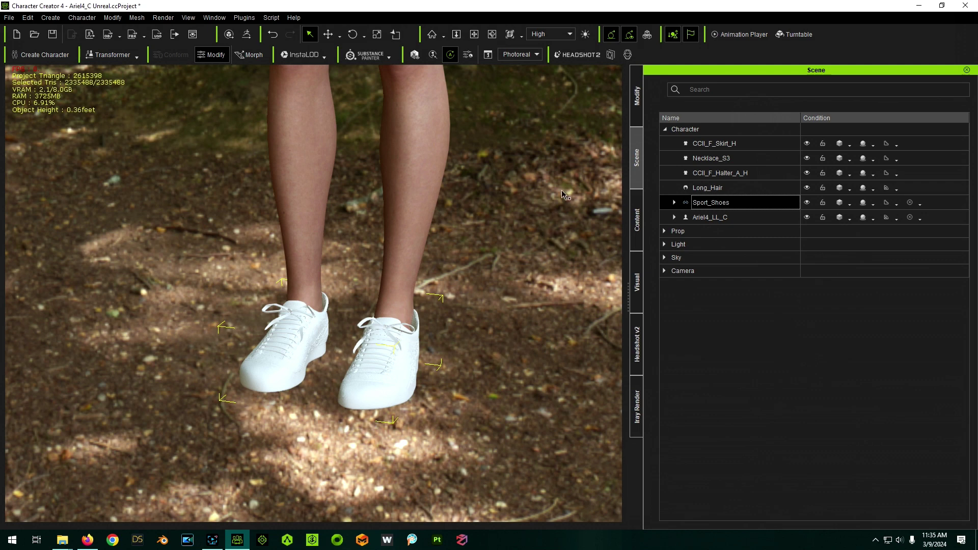
# Start Transfer Skin Weights on Sport_Shoes, agreeing to merge its shoe objects first.
pyautogui.click(631, 113)
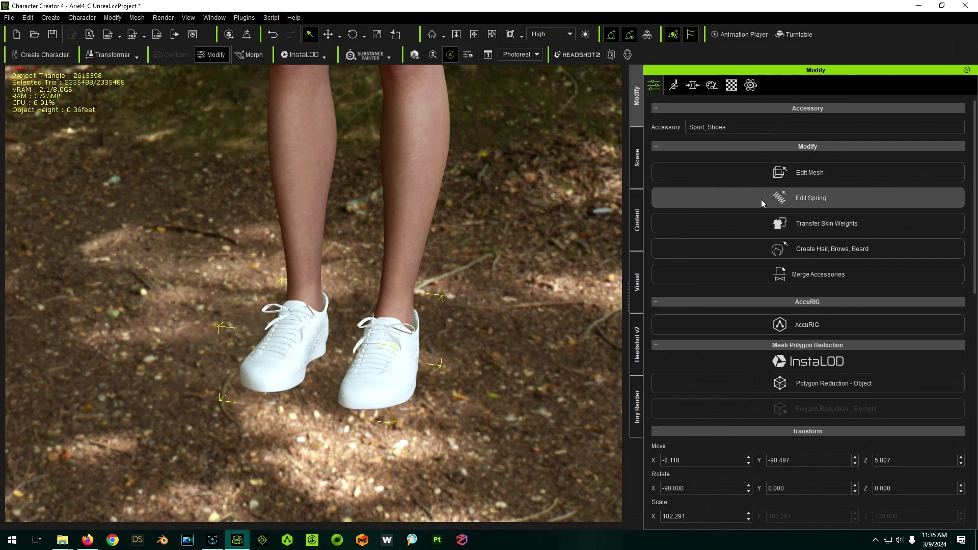
pyautogui.click(792, 225)
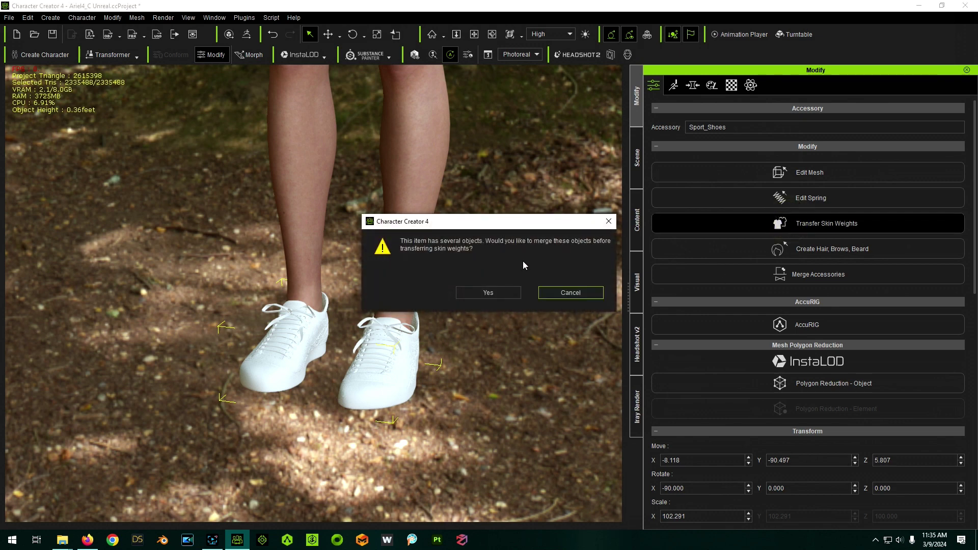
pyautogui.click(492, 291)
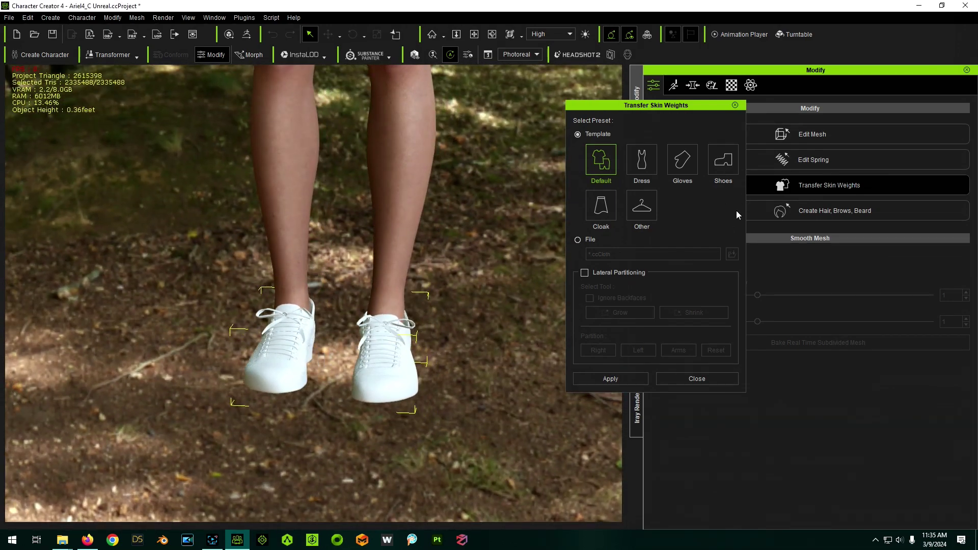
# Pick the Shoes template preset for the sneakers' skin-weight transfer.
pyautogui.click(729, 163)
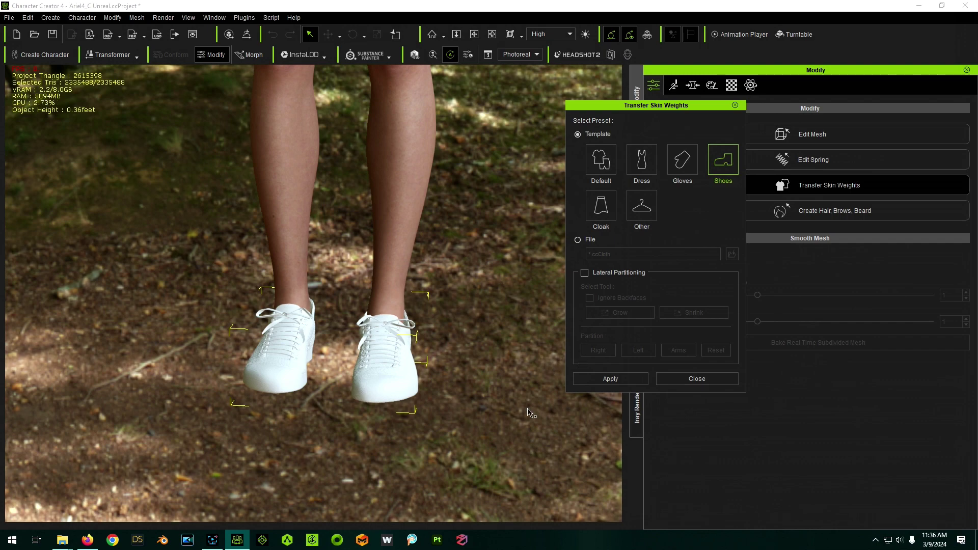
pyautogui.moveTo(533, 411)
pyautogui.mouseDown(button='right')
pyautogui.moveTo(545, 362)
pyautogui.moveTo(533, 321)
pyautogui.moveTo(548, 395)
pyautogui.moveTo(547, 339)
pyautogui.moveTo(525, 408)
pyautogui.mouseUp(button='right')
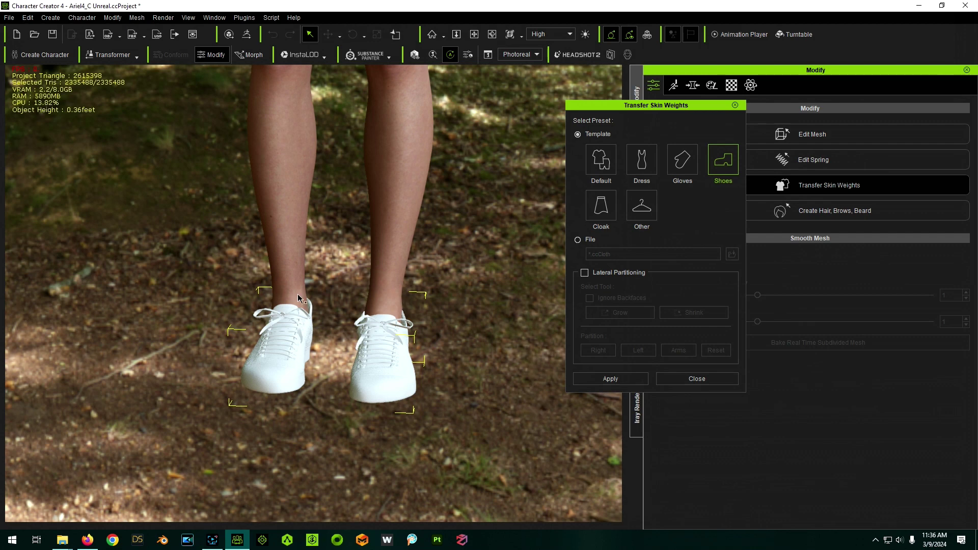
pyautogui.click(611, 378)
pyautogui.moveTo(501, 444); pyautogui.dragTo(504, 431, button='right')
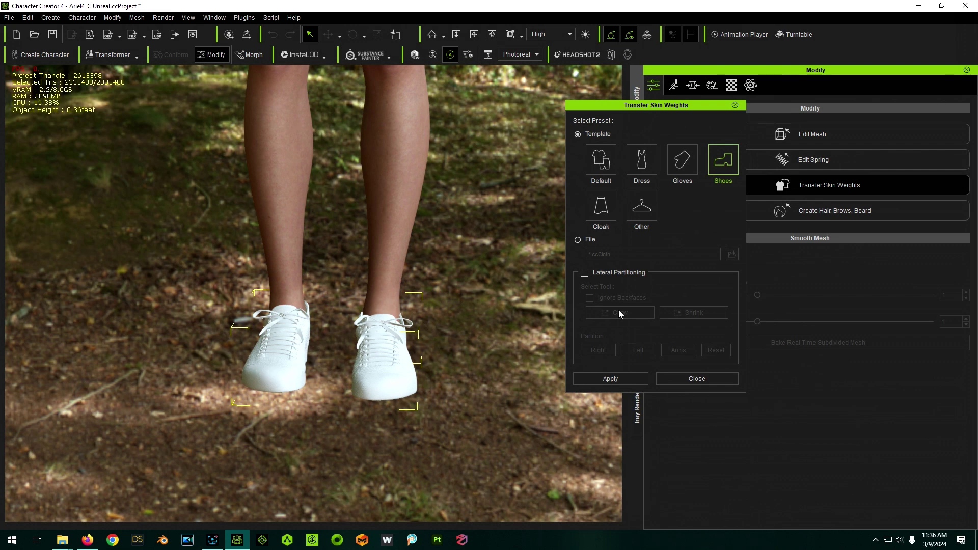
# Enable Lateral Partitioning, then assign the left-hand shoe to Right and the other to Left.
pyautogui.click(585, 273)
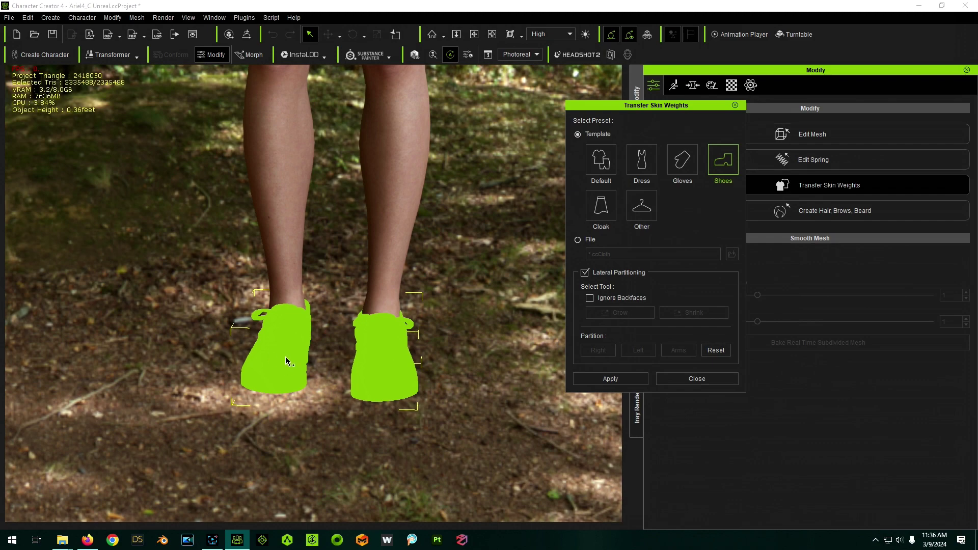
pyautogui.scroll(2, 286, 362)
pyautogui.scroll(-1, 276, 388)
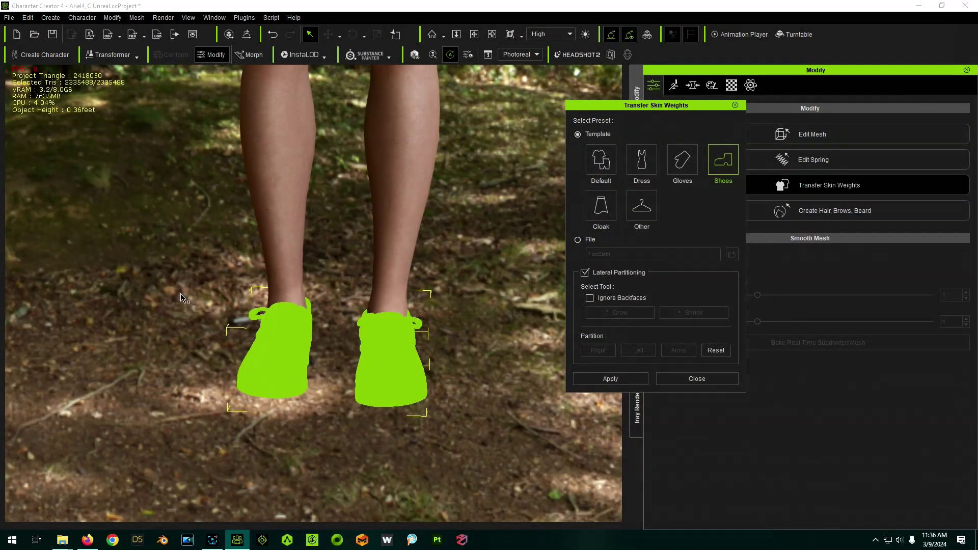
pyautogui.moveTo(182, 262); pyautogui.dragTo(326, 418)
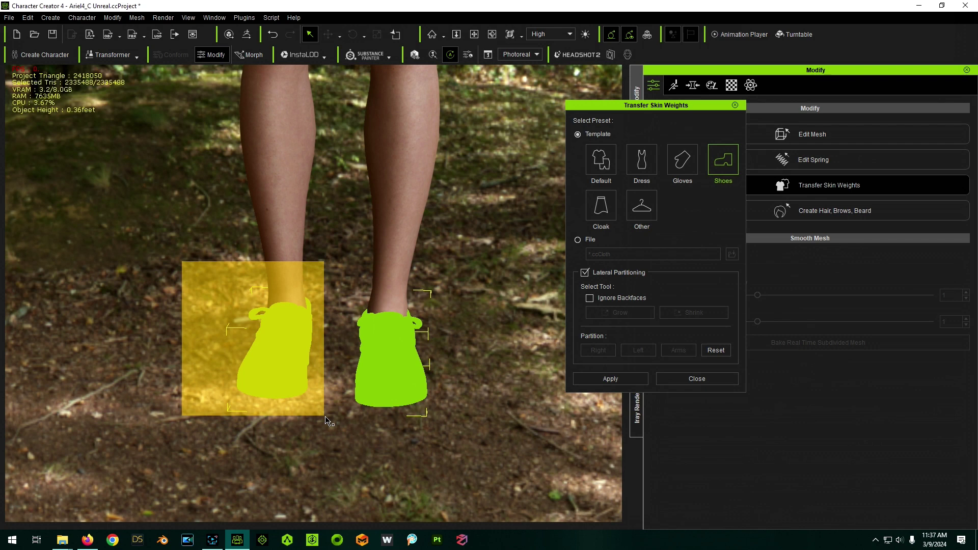
pyautogui.moveTo(326, 419); pyautogui.dragTo(326, 419)
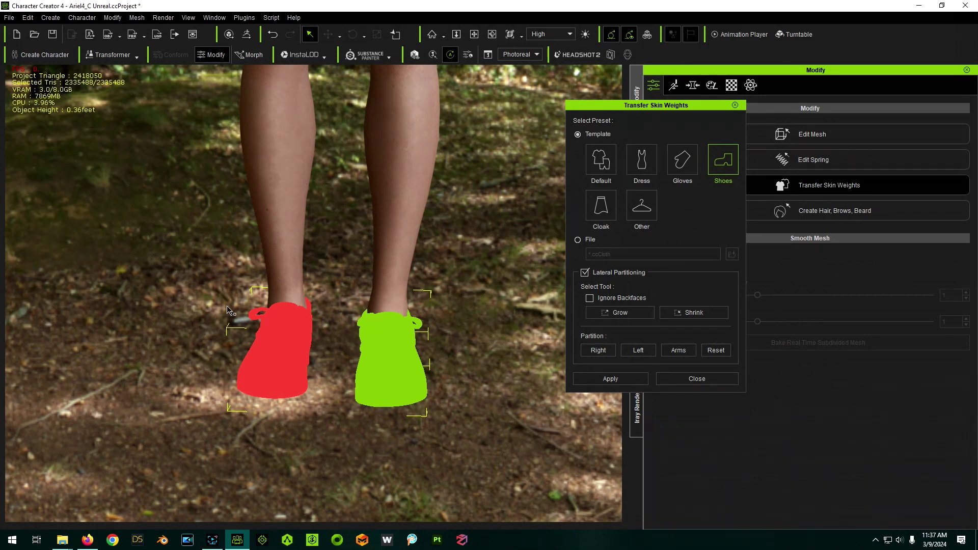
pyautogui.click(601, 354)
pyautogui.moveTo(340, 274); pyautogui.dragTo(457, 443)
pyautogui.click(637, 352)
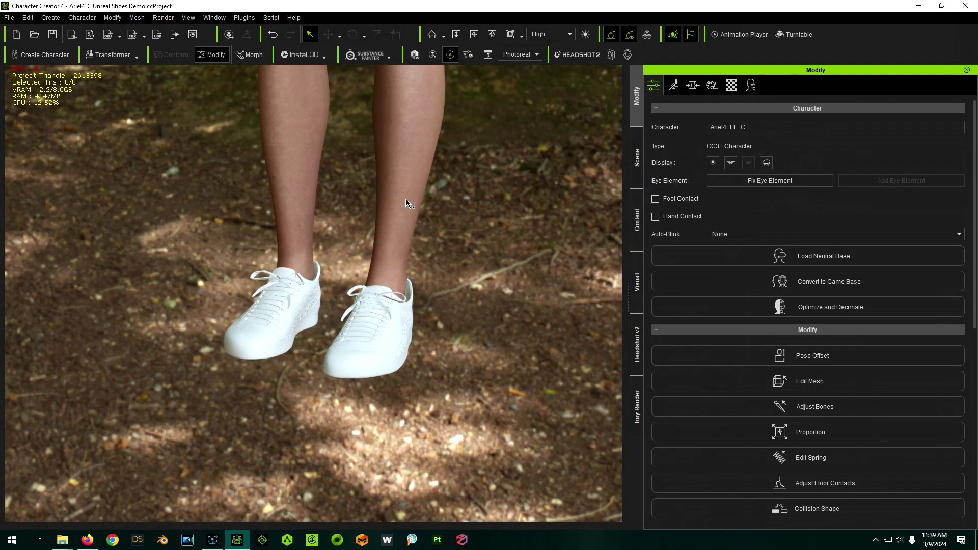
# In Edit Pose, rotate the left foot to confirm the sneaker follows it.
pyautogui.click(402, 234)
pyautogui.press('w')
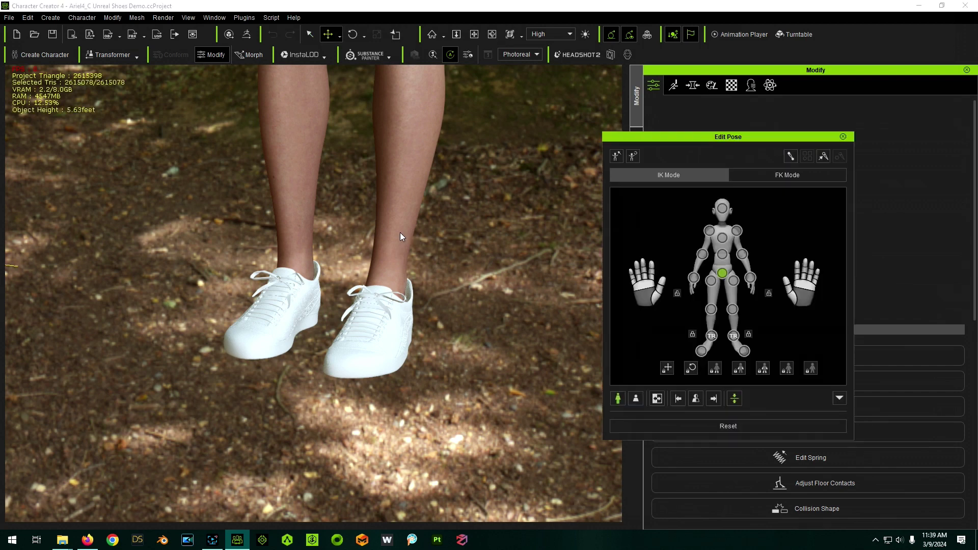
pyautogui.click(701, 350)
pyautogui.press('e')
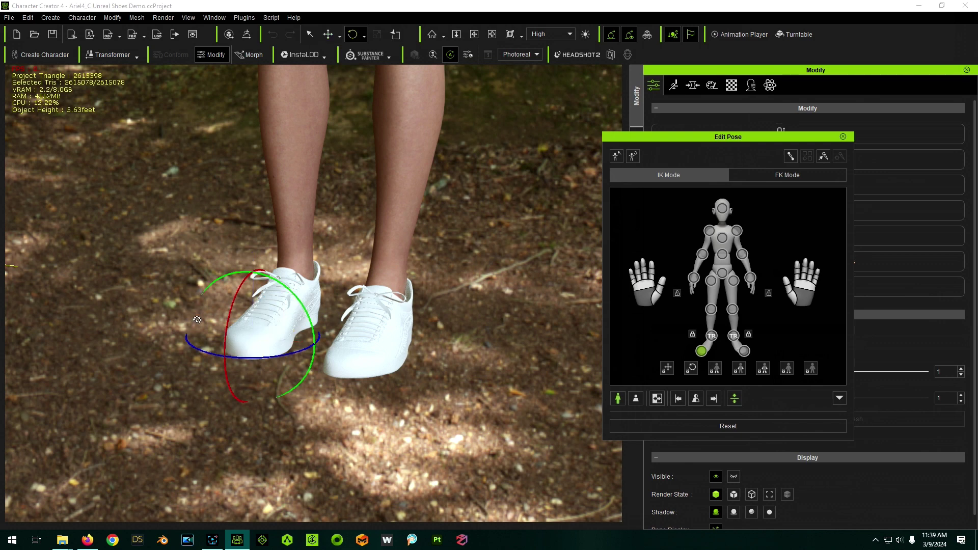
pyautogui.moveTo(226, 319)
pyautogui.mouseDown()
pyautogui.moveTo(229, 295)
pyautogui.moveTo(229, 303)
pyautogui.mouseUp()
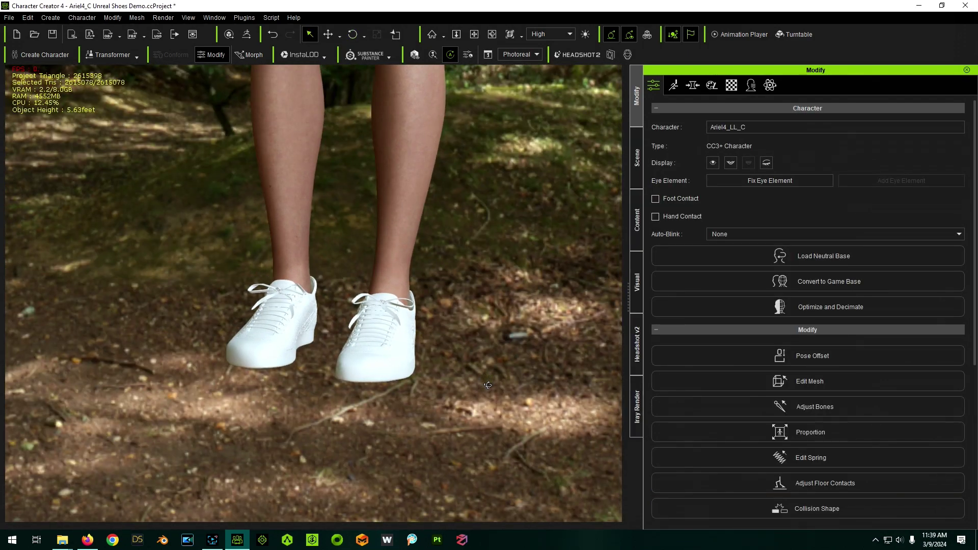
# Inspect the shoe soles from below, then select the right shoe.
pyautogui.moveTo(497, 344); pyautogui.dragTo(442, 307, button='right')
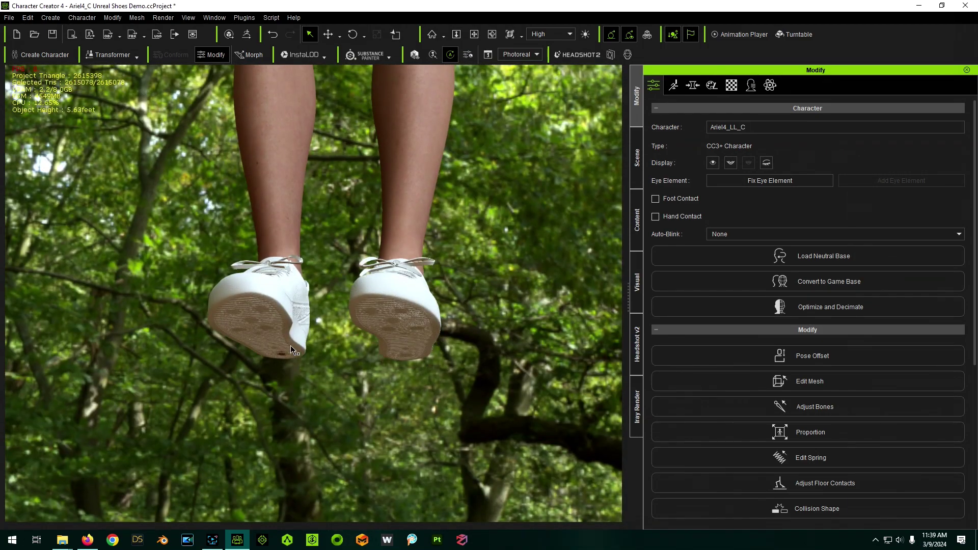
pyautogui.moveTo(283, 334); pyautogui.dragTo(269, 269, button='right')
pyautogui.moveTo(359, 374); pyautogui.dragTo(213, 504, button='right')
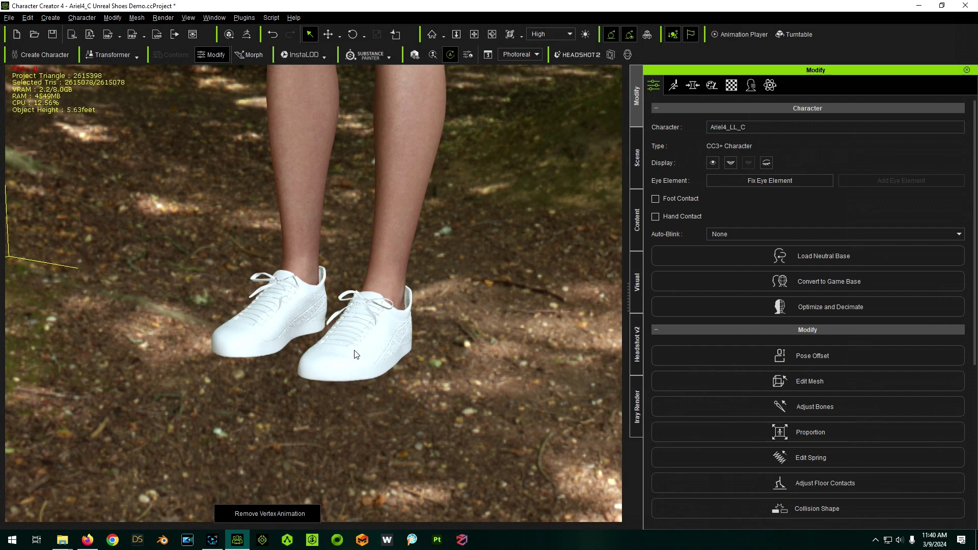
pyautogui.moveTo(427, 413); pyautogui.dragTo(586, 373, button='middle')
pyautogui.click(411, 346)
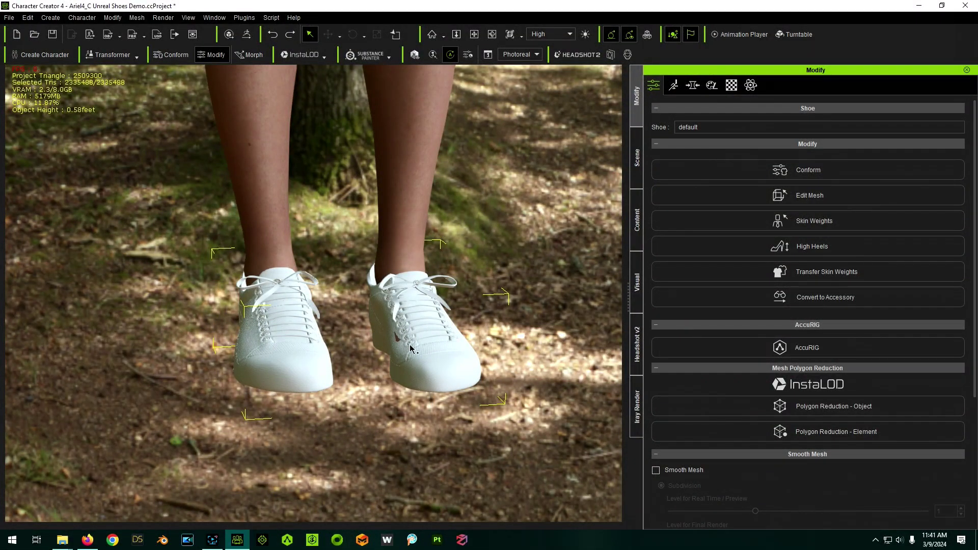
# Hide the foot polygons inside both sneakers with the Hide Body Mesh Tool.
pyautogui.moveTo(494, 331); pyautogui.dragTo(586, 341, button='middle')
pyautogui.scroll(-5, 813, 353)
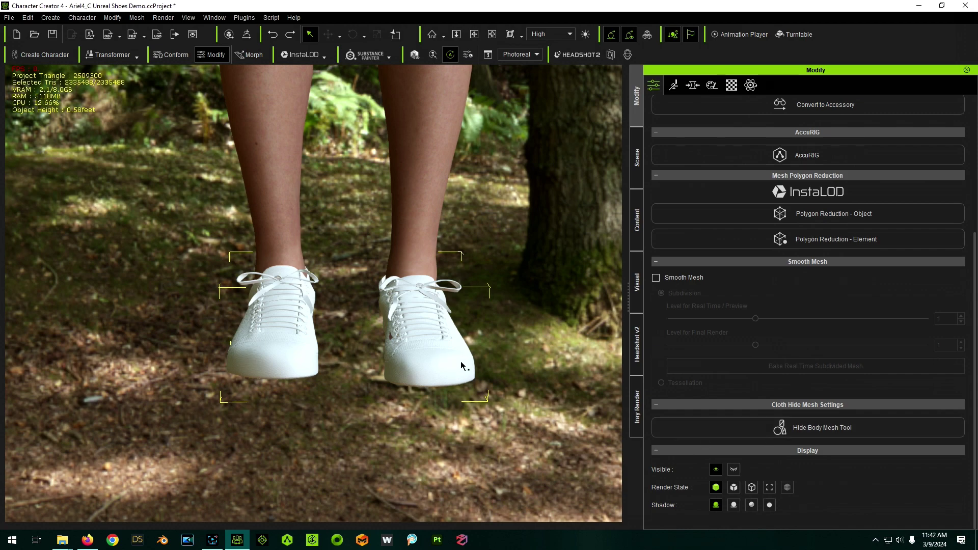
pyautogui.click(793, 430)
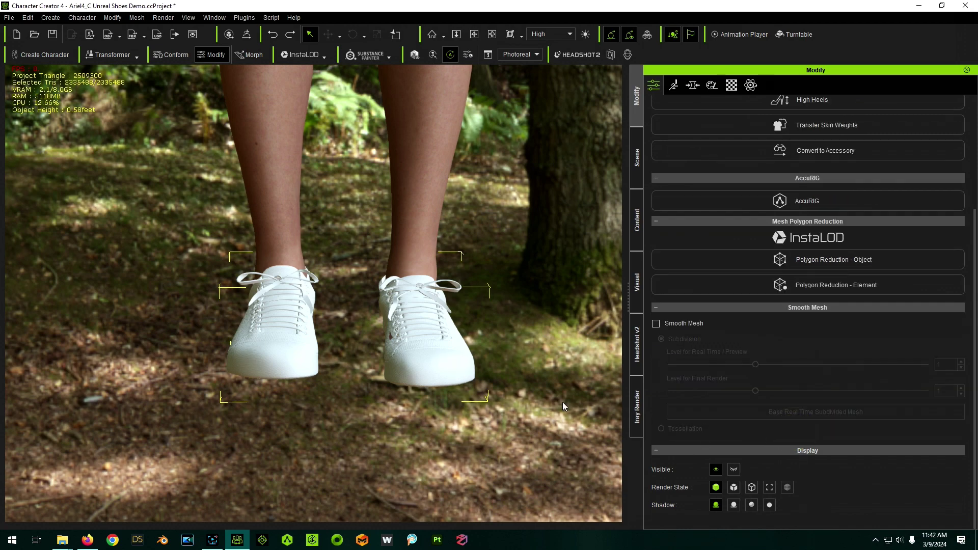
pyautogui.moveTo(206, 316); pyautogui.dragTo(526, 428)
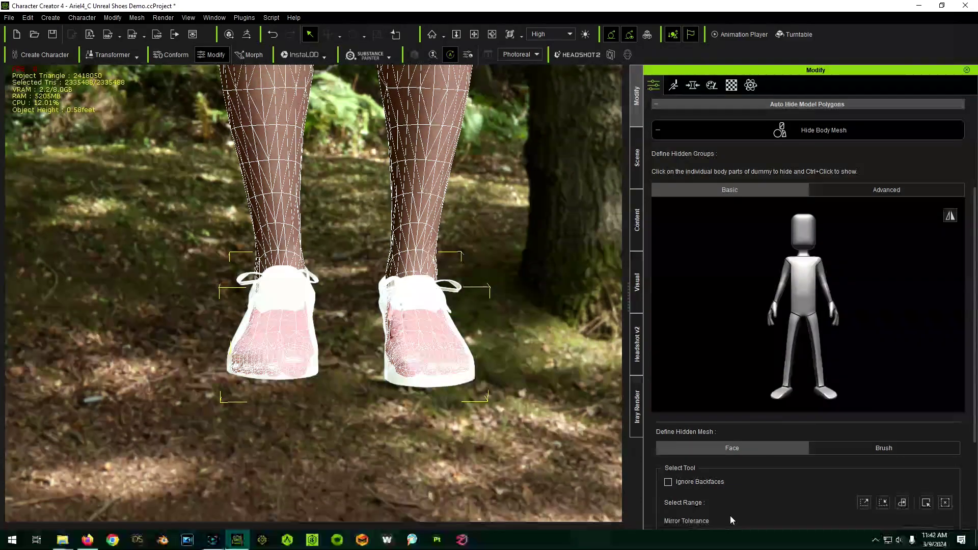
pyautogui.scroll(-3, 804, 436)
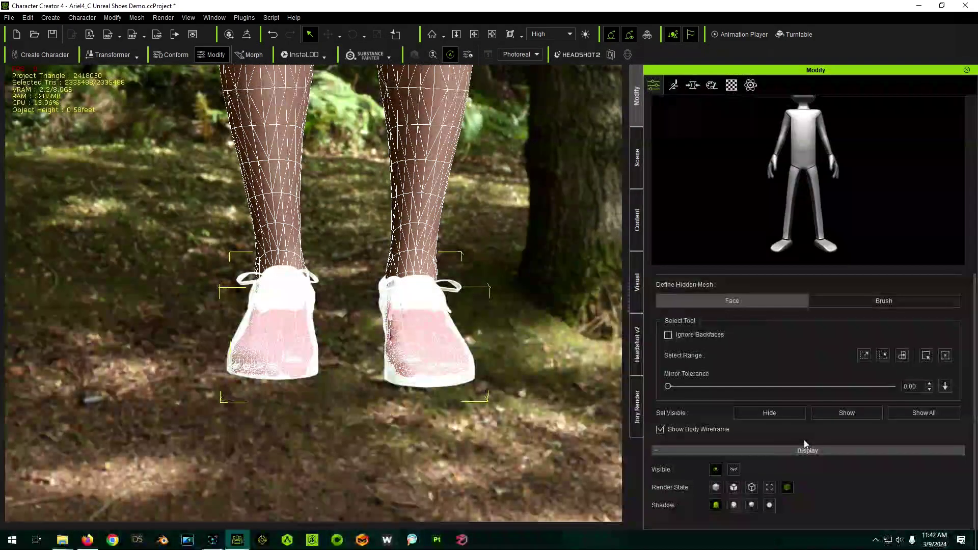
pyautogui.click(756, 414)
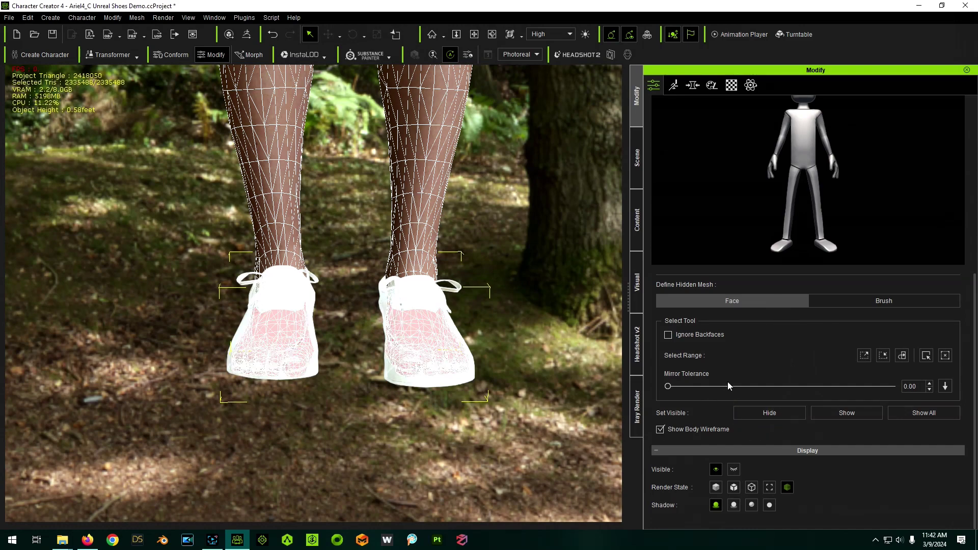
pyautogui.scroll(3, 727, 381)
pyautogui.click(768, 136)
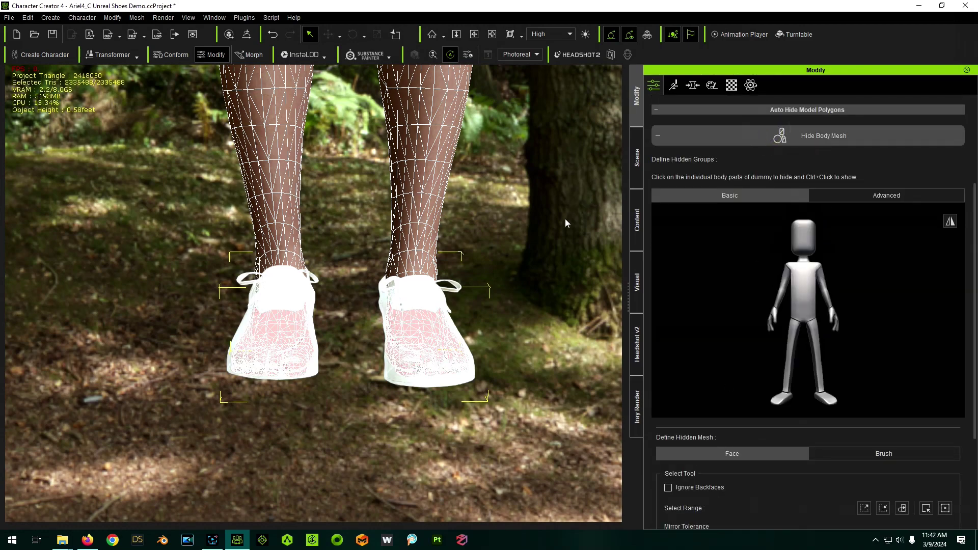
pyautogui.moveTo(576, 329); pyautogui.dragTo(272, 345, button='right')
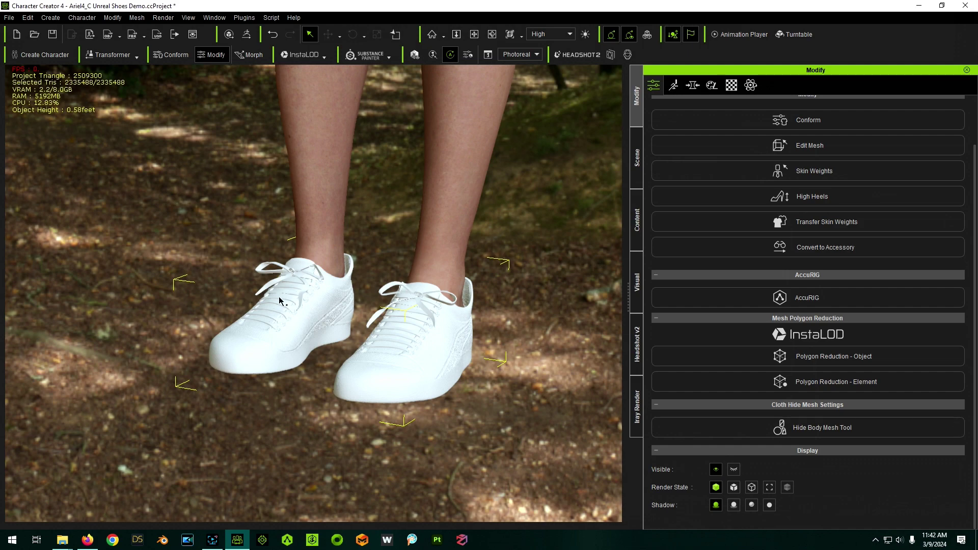
# Conform the sneakers to the feet using Modify > Conform.
pyautogui.click(112, 19)
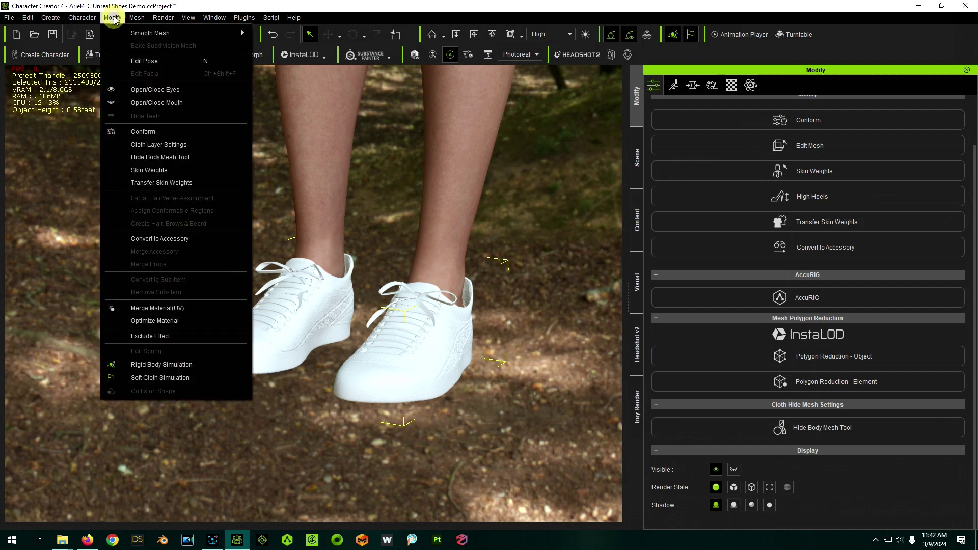
pyautogui.click(144, 133)
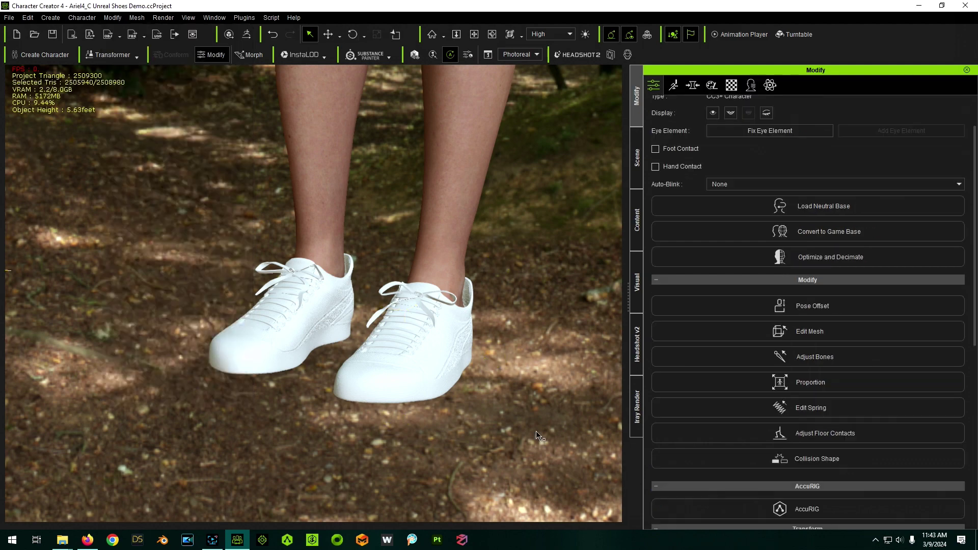
# Add Floor.iProp, turn on Foot Contact, and lower the character onto the floor.
pyautogui.moveTo(537, 435); pyautogui.dragTo(502, 372, button='right')
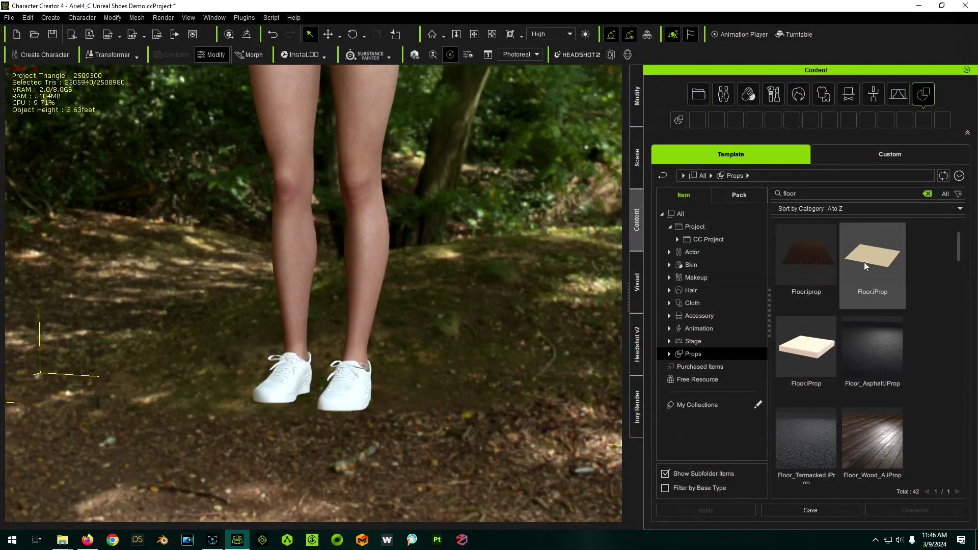
pyautogui.doubleClick(864, 261)
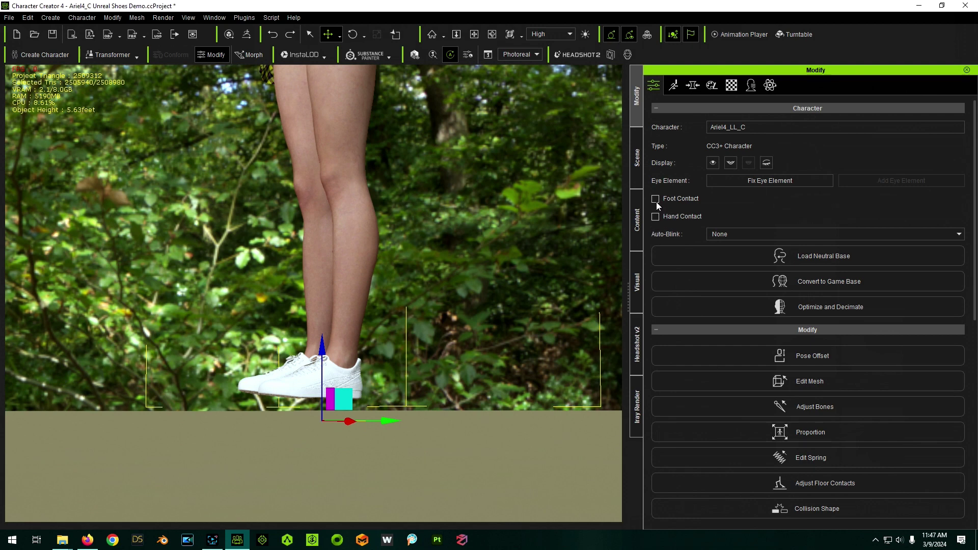
pyautogui.click(655, 199)
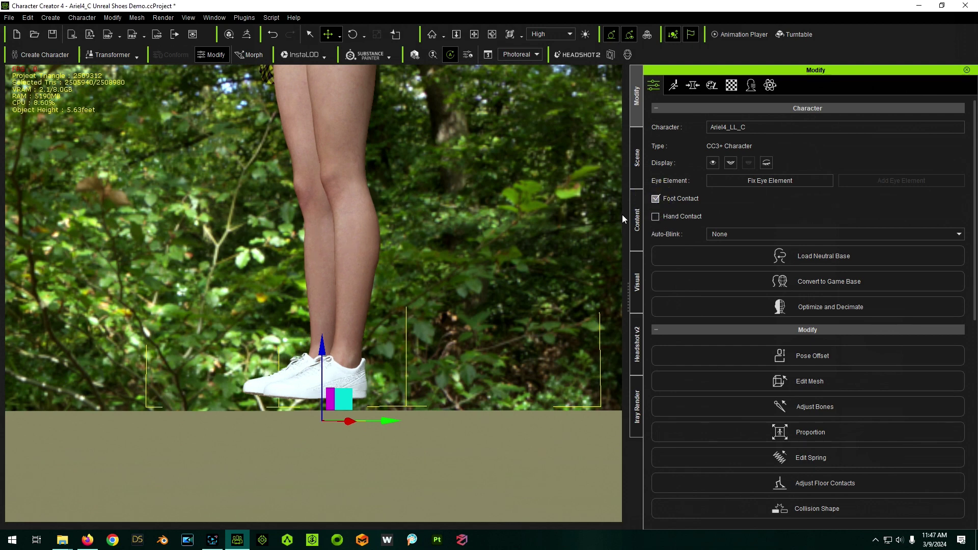
pyautogui.moveTo(321, 349); pyautogui.dragTo(325, 374)
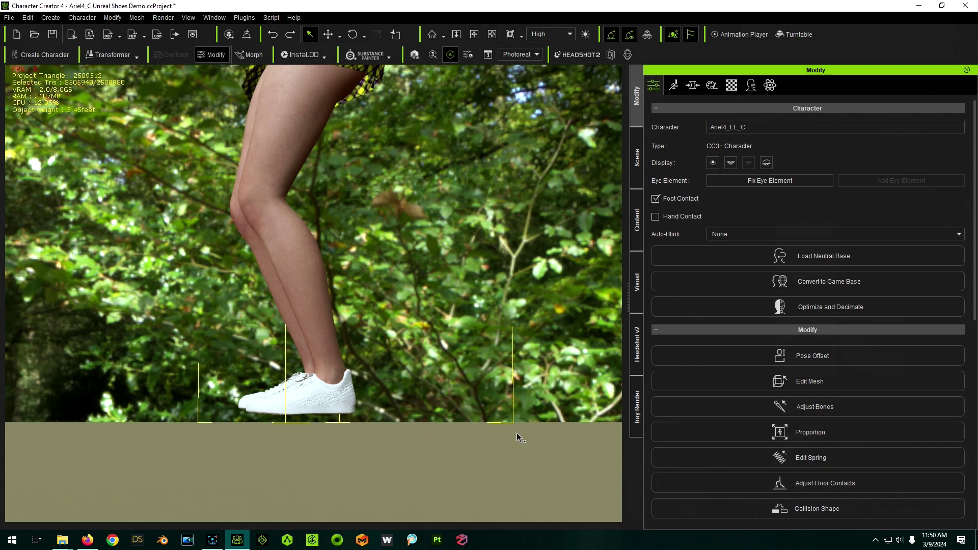
# Adjust the floor contacts, raising Feet Height from -6.54 to -4.96.
pyautogui.click(806, 484)
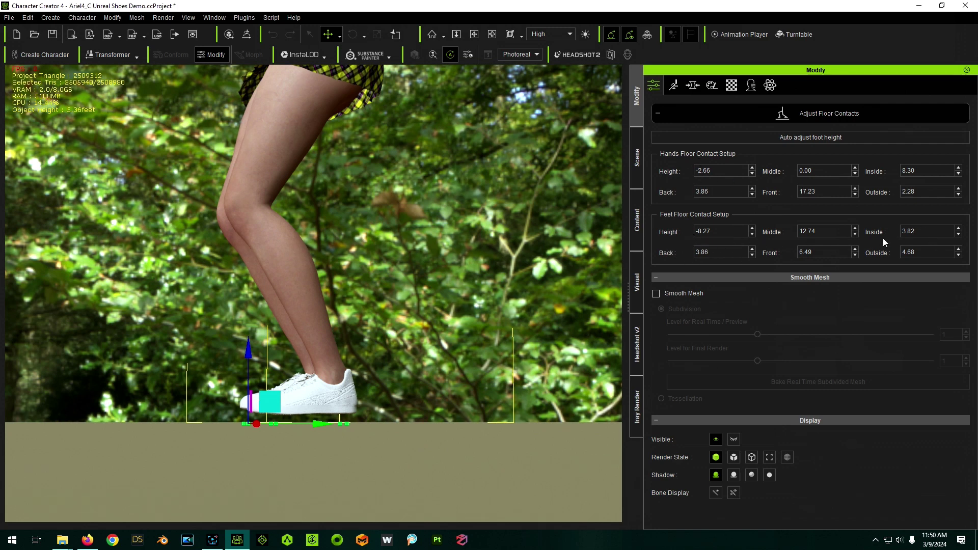
pyautogui.moveTo(328, 484); pyautogui.dragTo(388, 459, button='right')
pyautogui.moveTo(252, 355); pyautogui.dragTo(253, 337)
pyautogui.moveTo(215, 472); pyautogui.dragTo(376, 449, button='right')
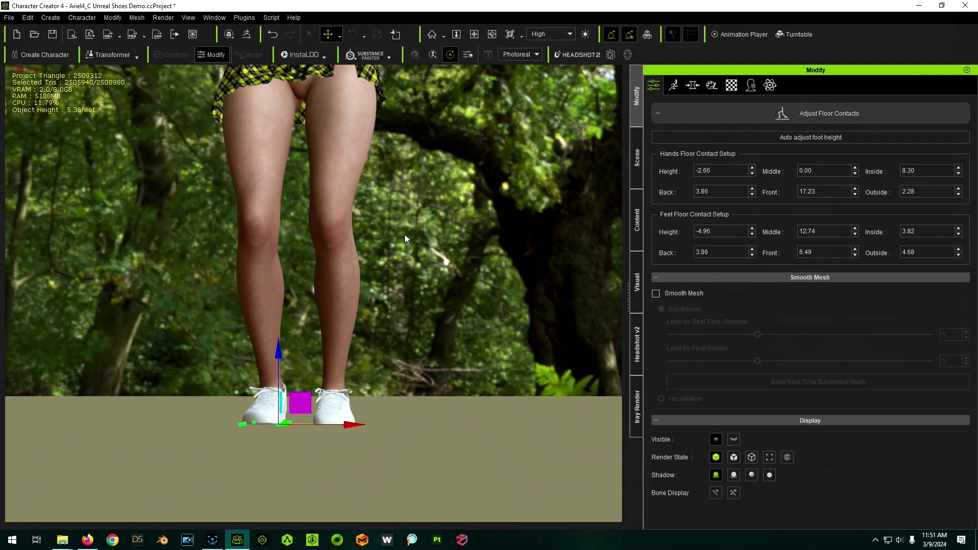
pyautogui.press('Escape')
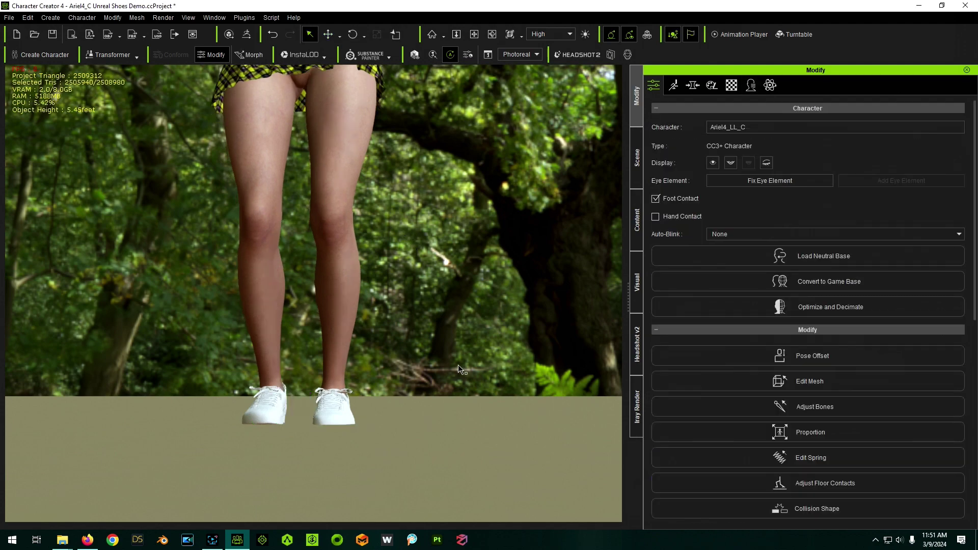
pyautogui.moveTo(396, 390); pyautogui.dragTo(422, 402, button='right')
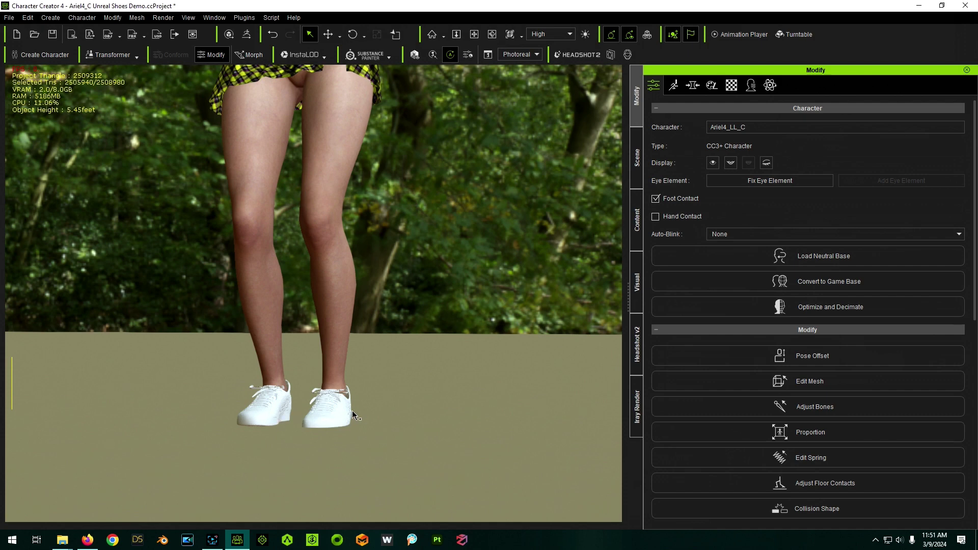
# Inspect the sneakers resting on the floor from several angles and select them to show their Shoe modify options.
pyautogui.moveTo(343, 416); pyautogui.dragTo(260, 418, button='right')
pyautogui.moveTo(457, 391); pyautogui.dragTo(243, 410, button='right')
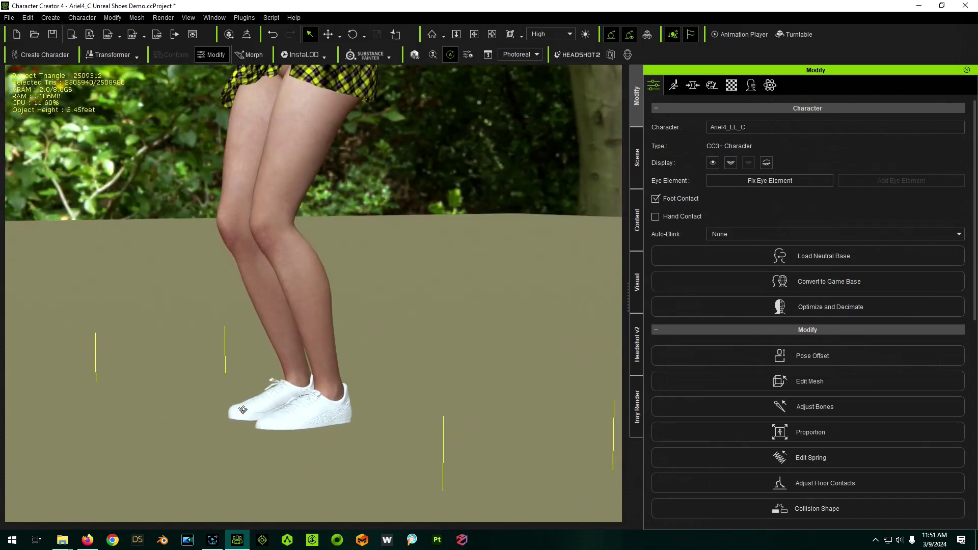
pyautogui.click(287, 425)
pyautogui.moveTo(287, 425); pyautogui.dragTo(360, 448, button='right')
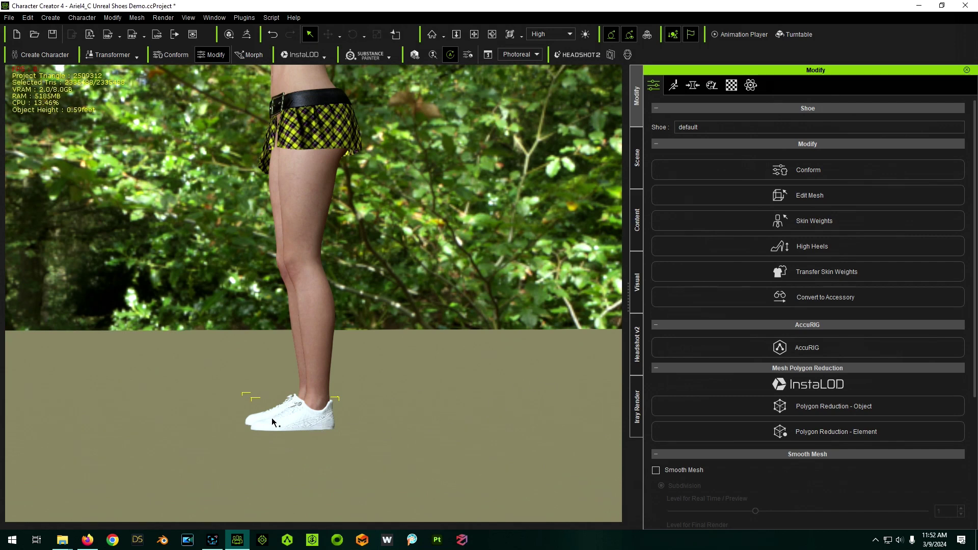
# Raise the sneakers' High Heels height to 68 and check the shoes from the front.
pyautogui.click(775, 253)
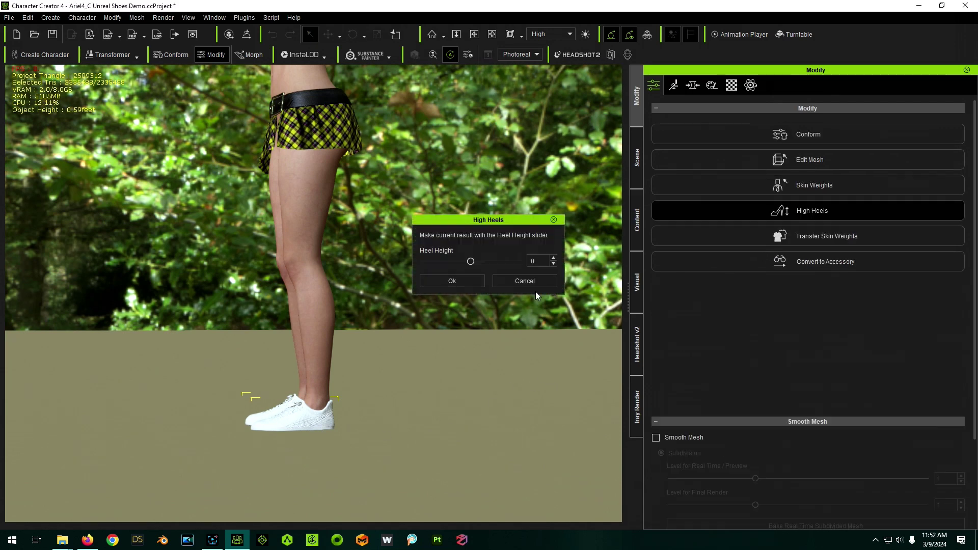
pyautogui.moveTo(470, 262); pyautogui.dragTo(502, 266)
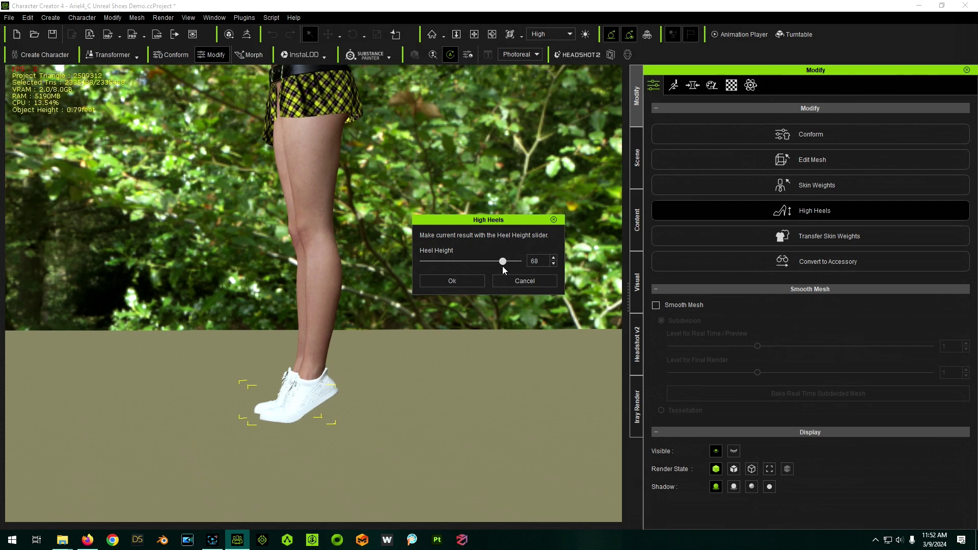
pyautogui.click(441, 284)
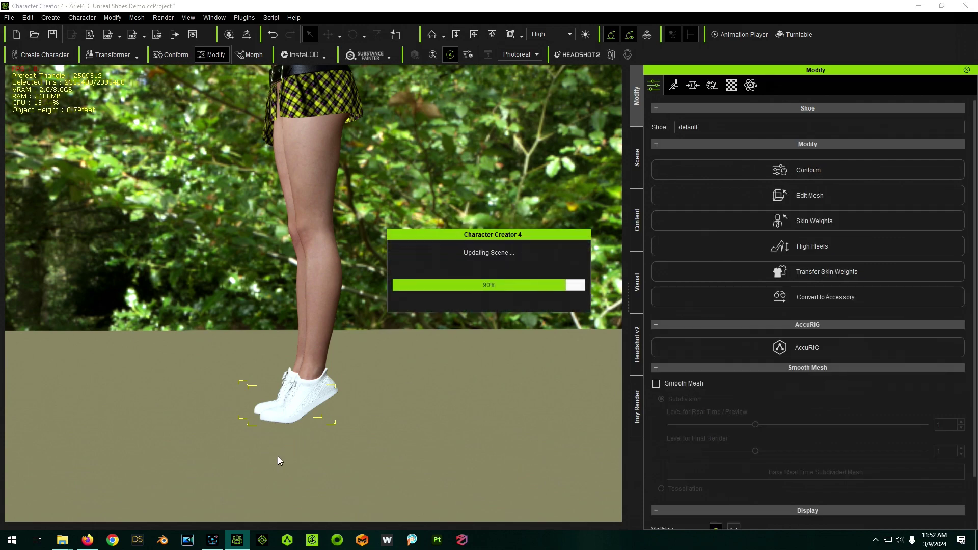
pyautogui.moveTo(276, 458); pyautogui.dragTo(452, 470, button='right')
pyautogui.click(447, 408)
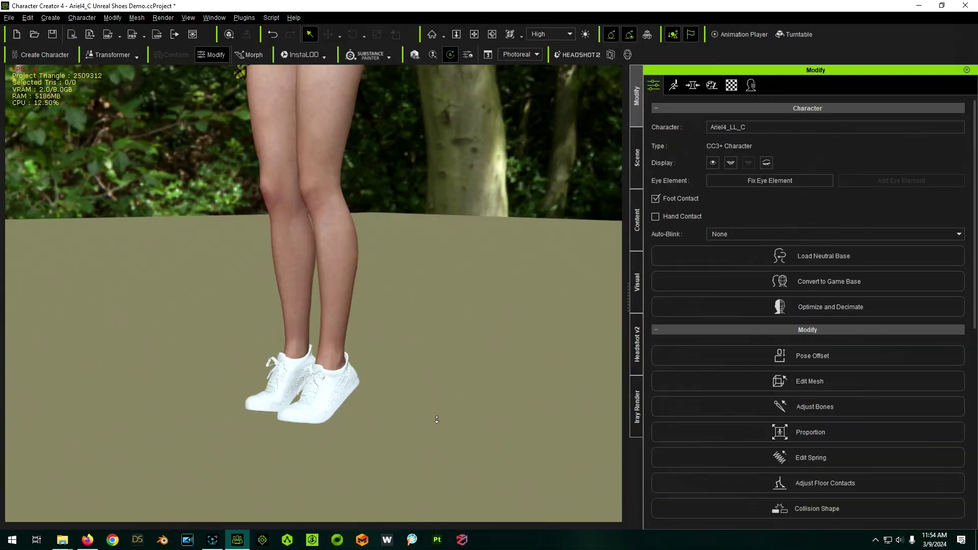
pyautogui.moveTo(436, 419); pyautogui.dragTo(315, 485)
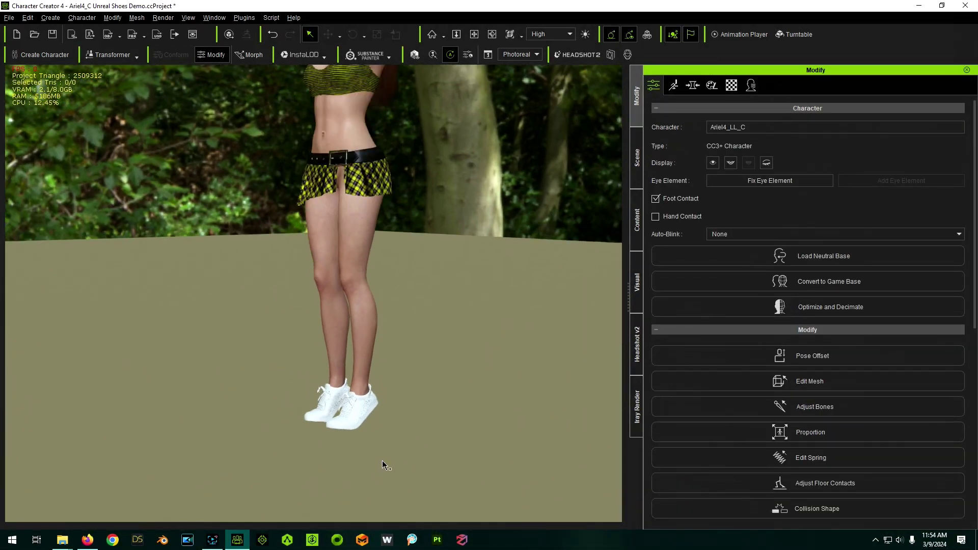
pyautogui.moveTo(442, 457); pyautogui.dragTo(467, 453, button='right')
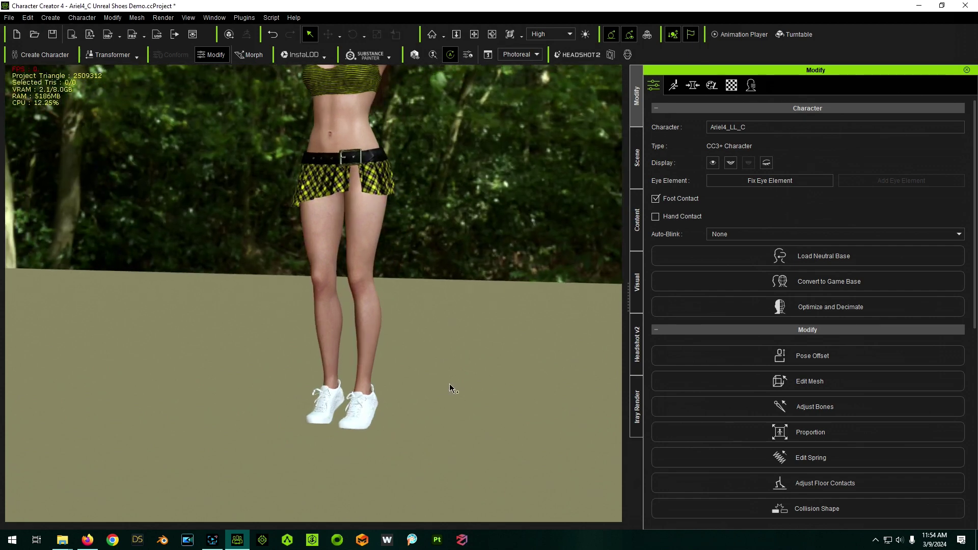